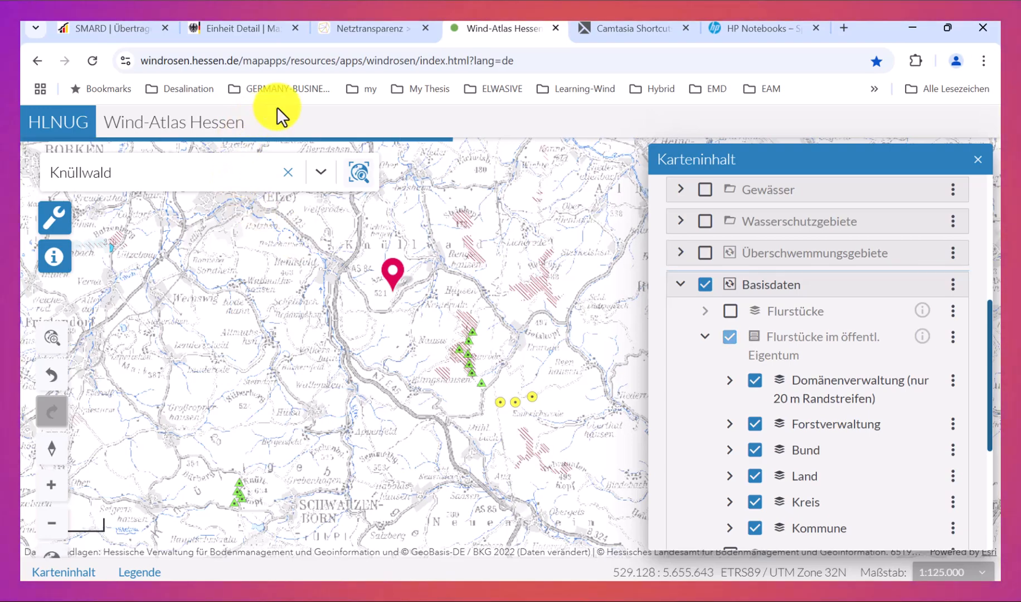
Zoom the wind atlas map to 1:75.000 around the wind turbines southeast of Knüllwald so the parcel layers display
click(178, 60)
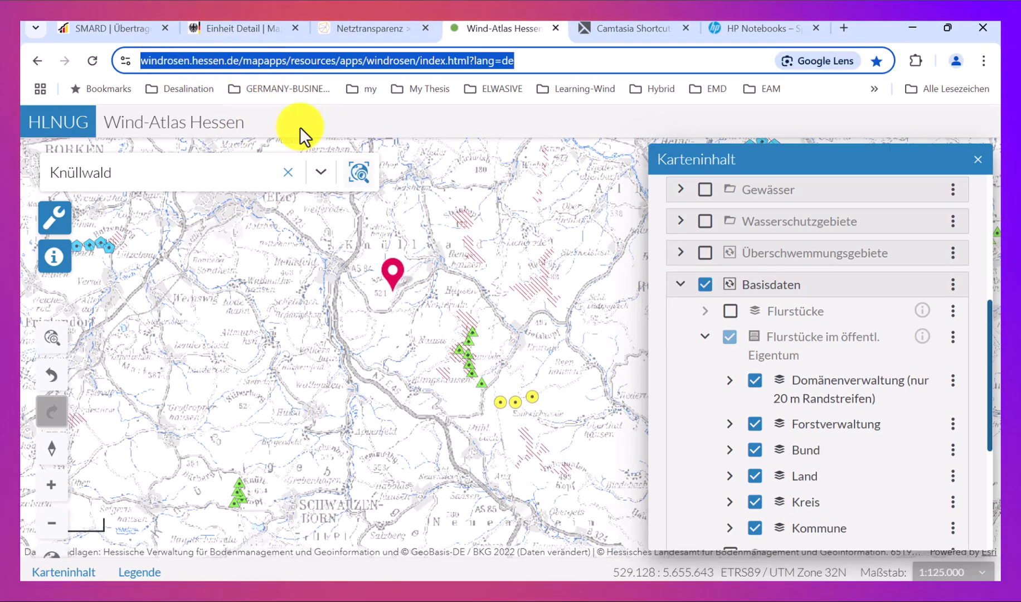
click(422, 397)
drag(472, 408, 450, 391)
scroll(450, 389, up, 3)
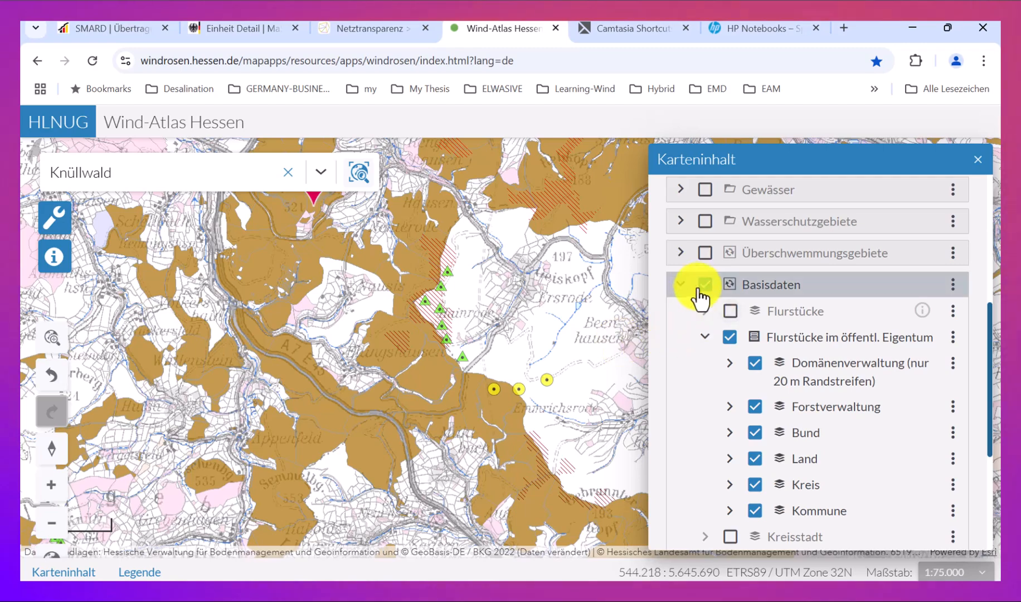
Review the Basisdaten sublayers for publicly owned parcels, hiding and restoring the Forstverwaltung layer to compare its areas
click(680, 285)
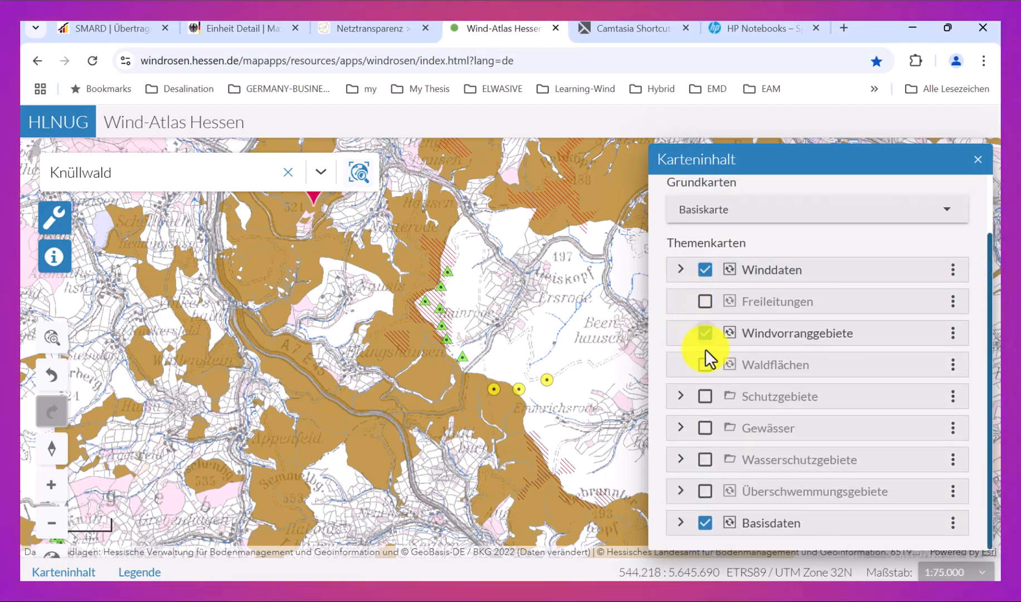
click(680, 523)
scroll(684, 529, down, 4)
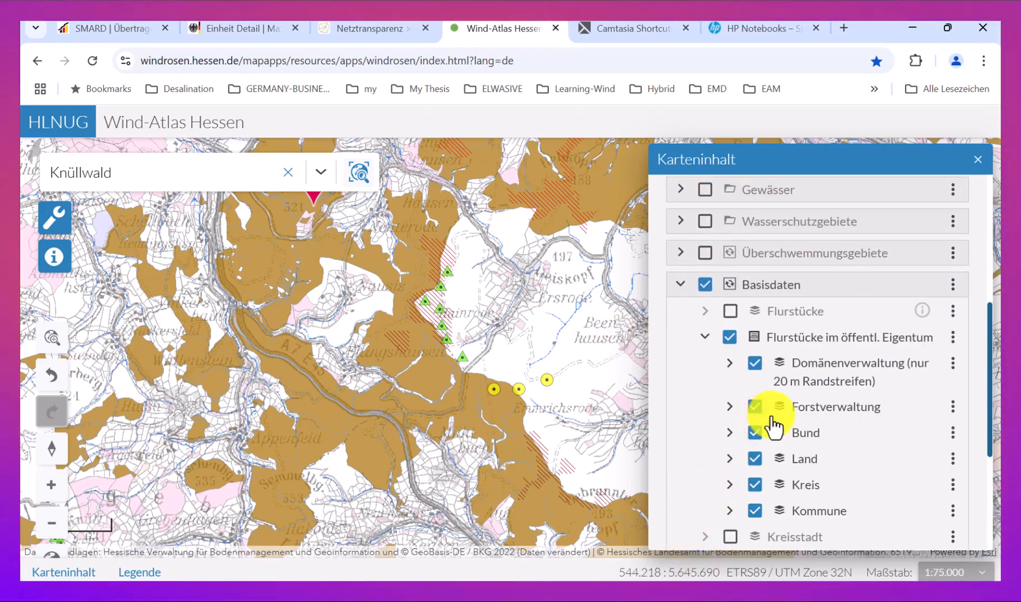
scroll(774, 426, down, 3)
scroll(766, 430, up, 2)
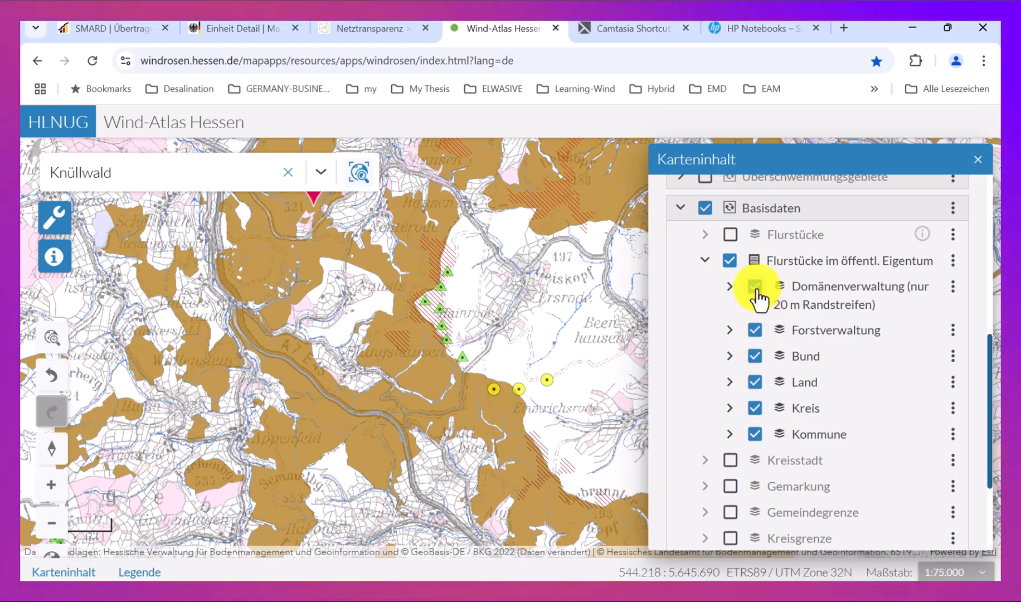
click(755, 331)
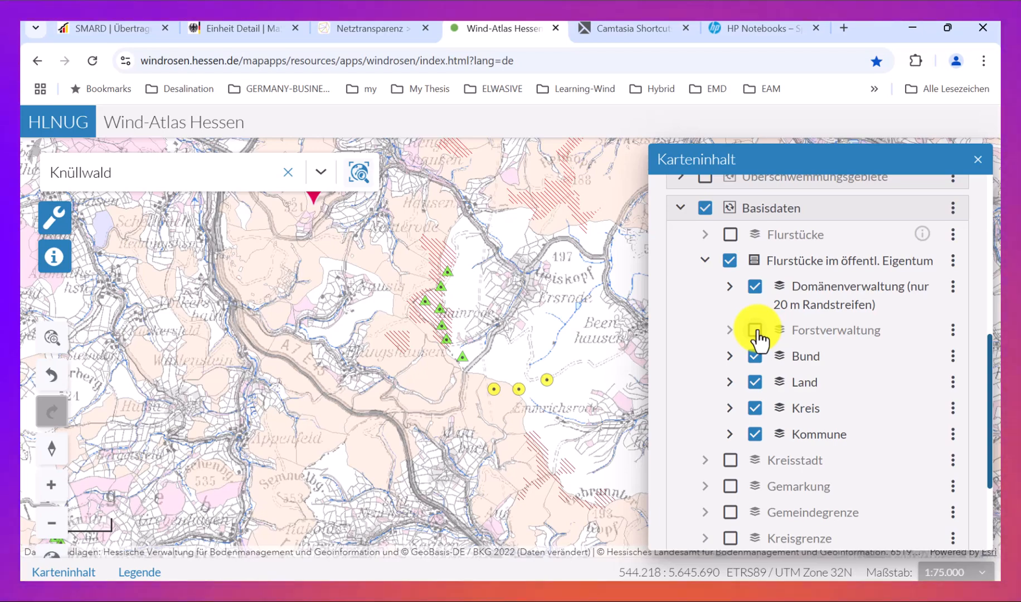
click(756, 331)
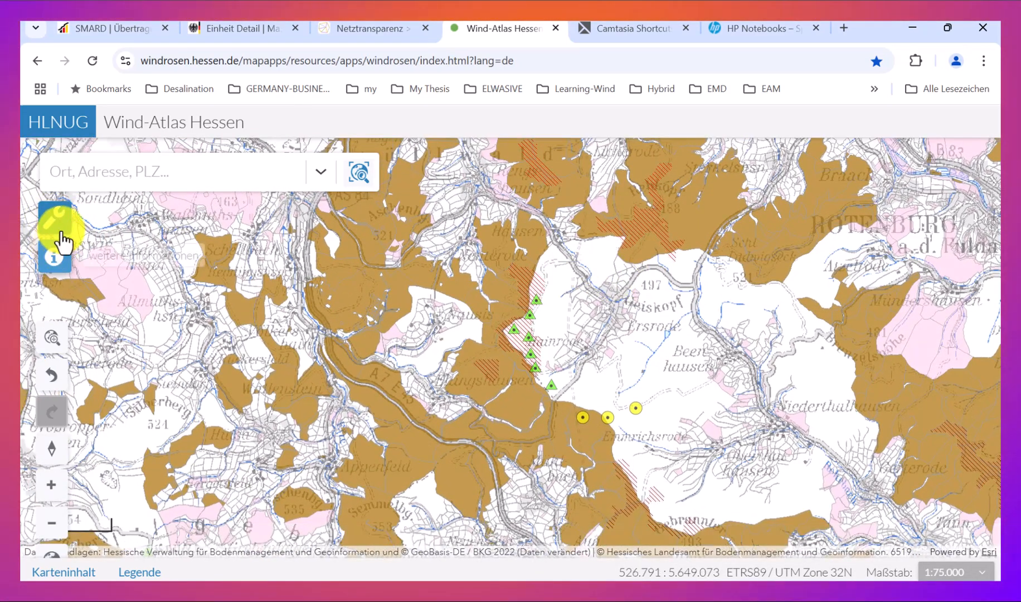
Set up the map print with file format JPG, quality hoch and layout Karte A3 quer inkl Legende
click(55, 234)
click(83, 177)
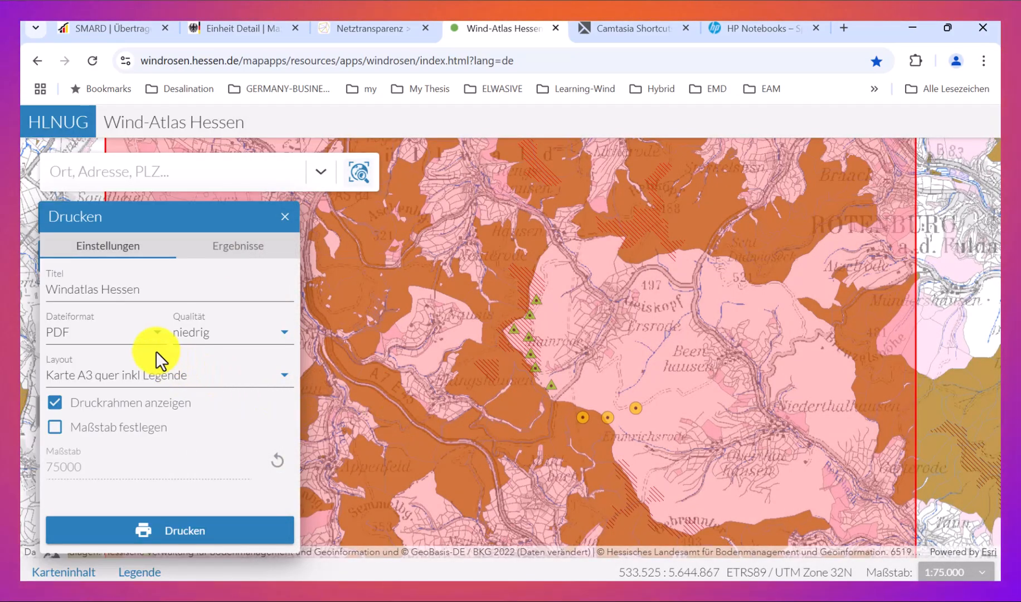
click(77, 397)
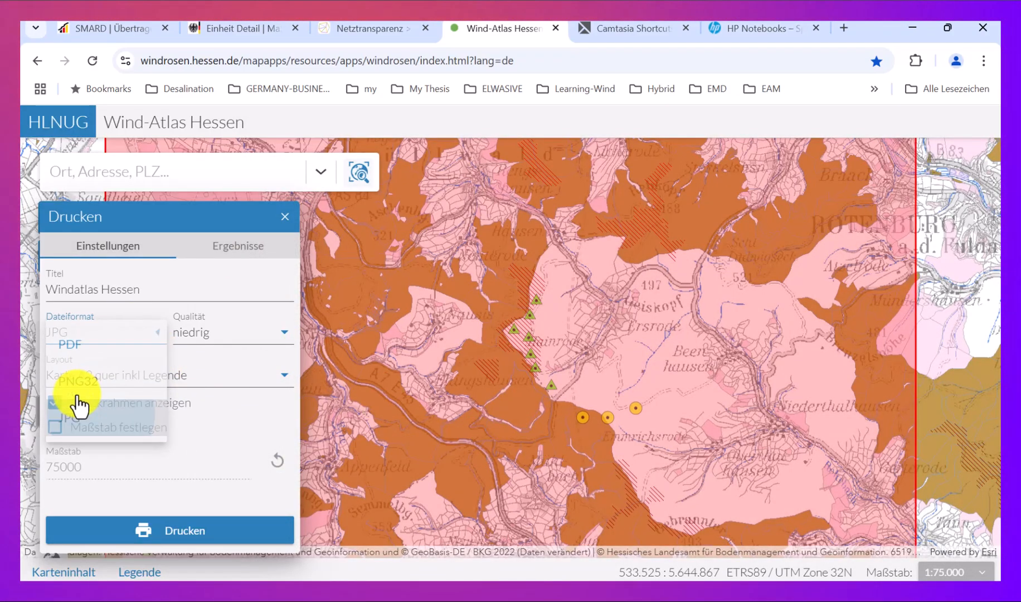
click(266, 335)
click(195, 385)
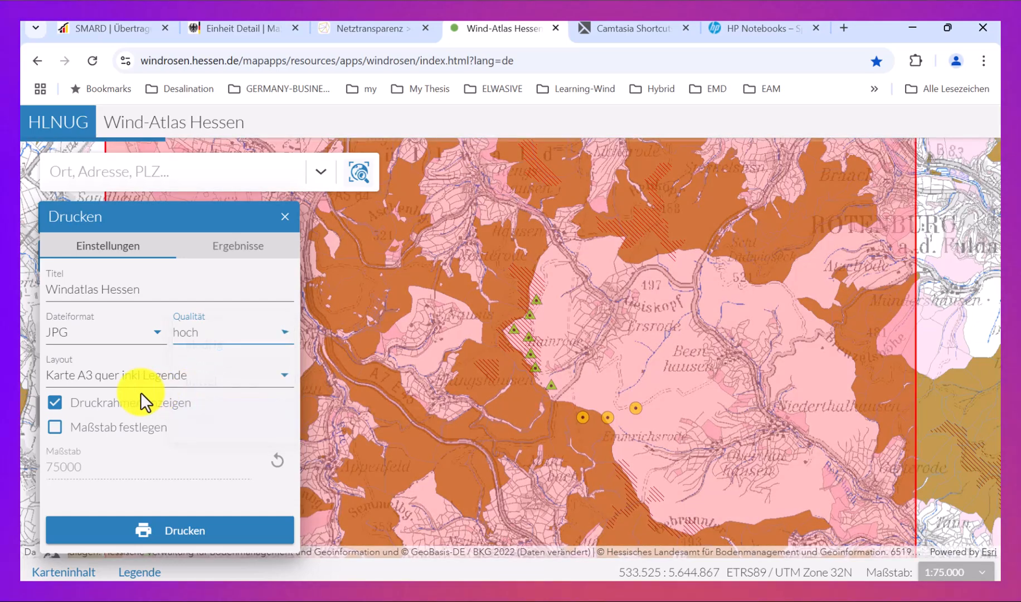
click(237, 383)
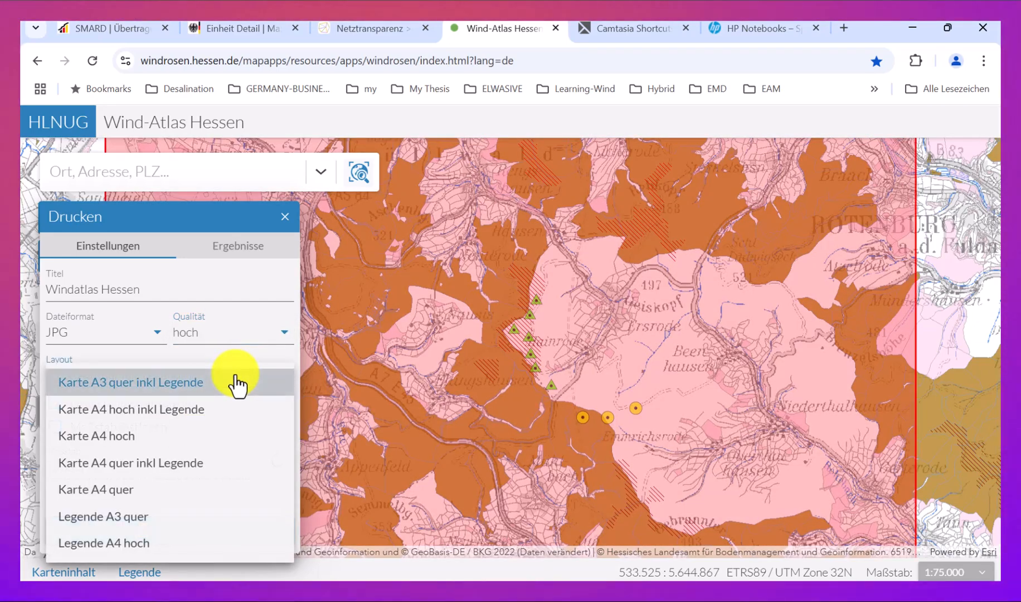
click(198, 388)
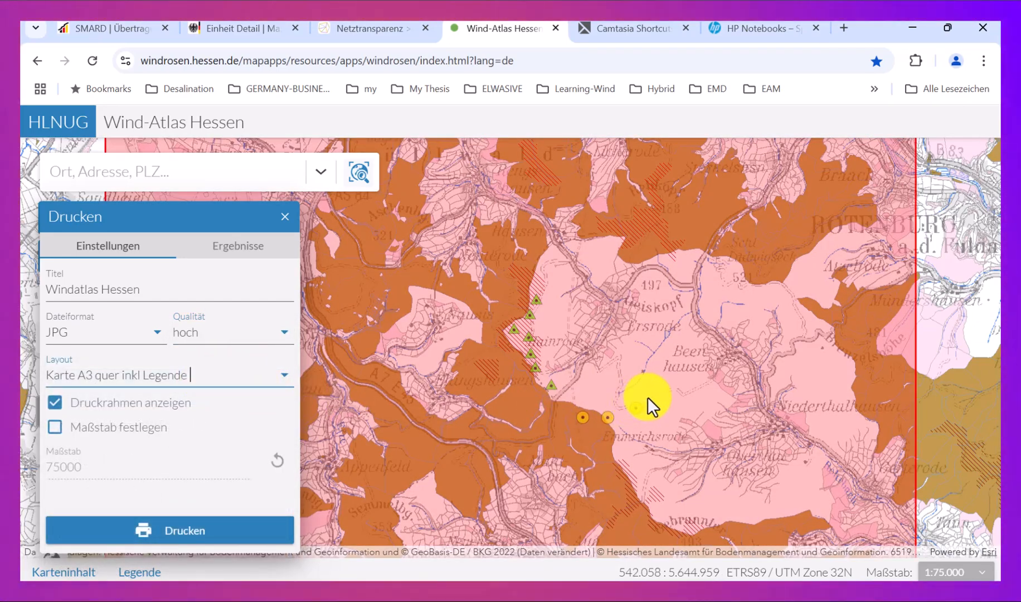
Position the print frame over the wind turbine area and print the map
drag(665, 307, 665, 404)
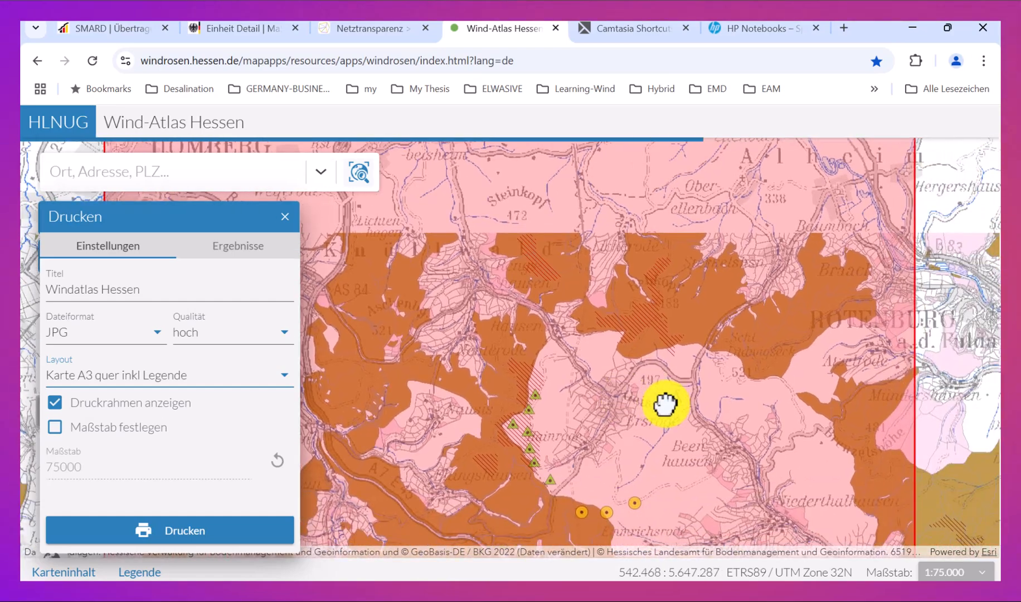
drag(594, 389, 650, 295)
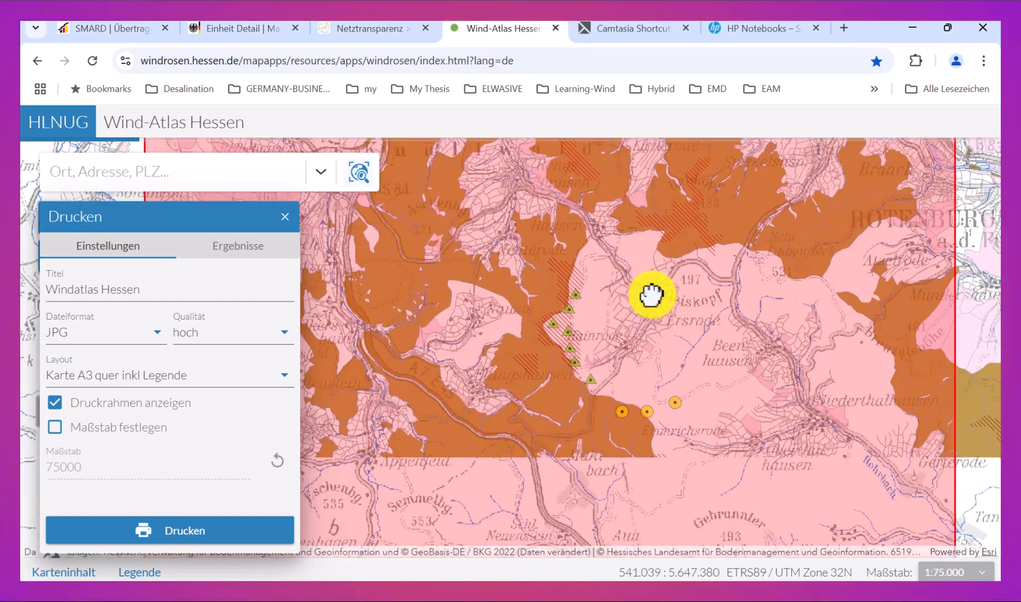
drag(469, 357, 485, 319)
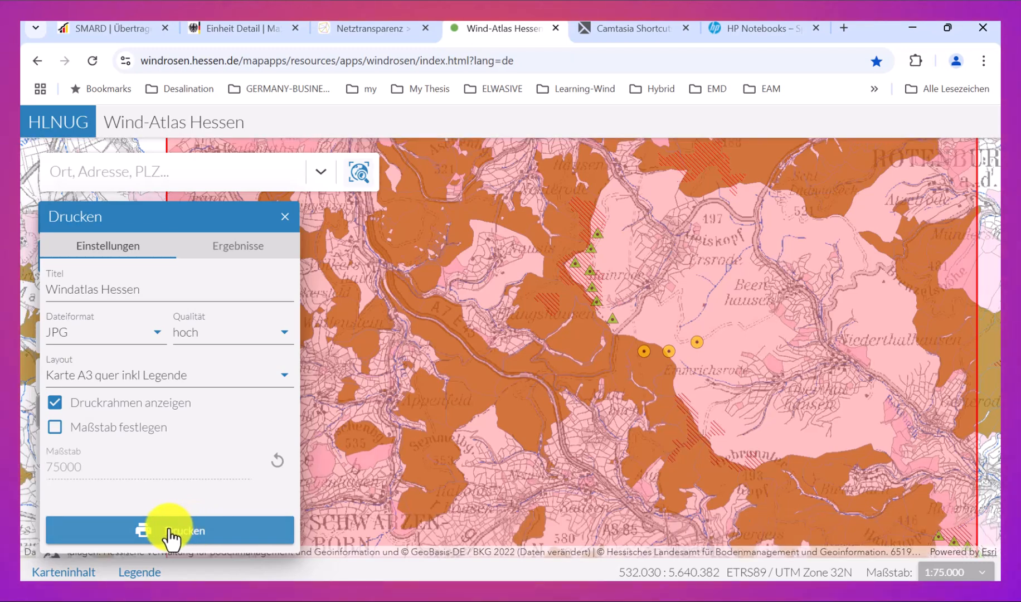
click(196, 536)
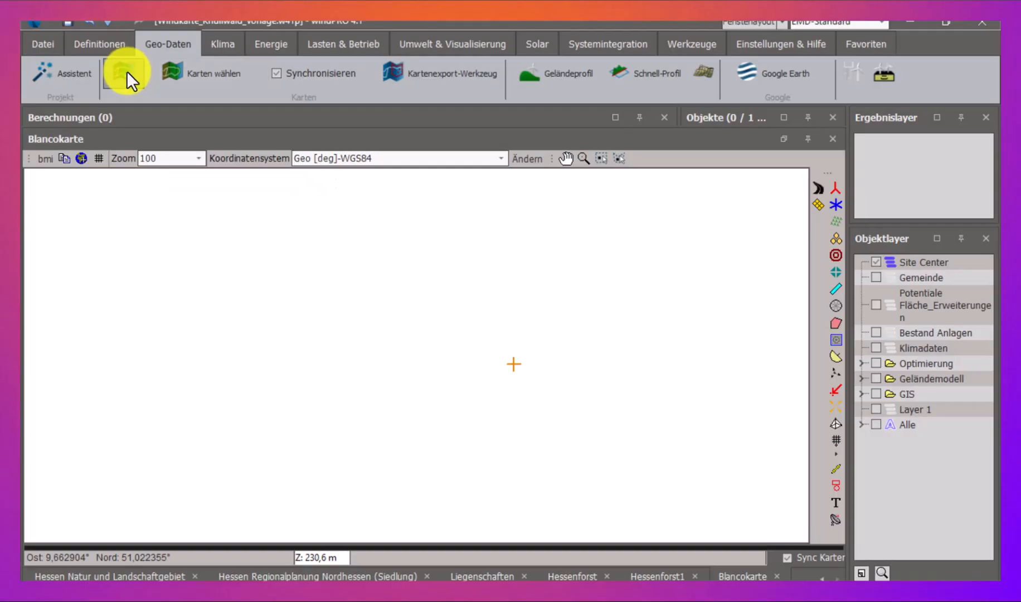
In windPRO, start georeferencing a new background map and load Georef_Test.jpg from the Knüllwald project folder
click(127, 71)
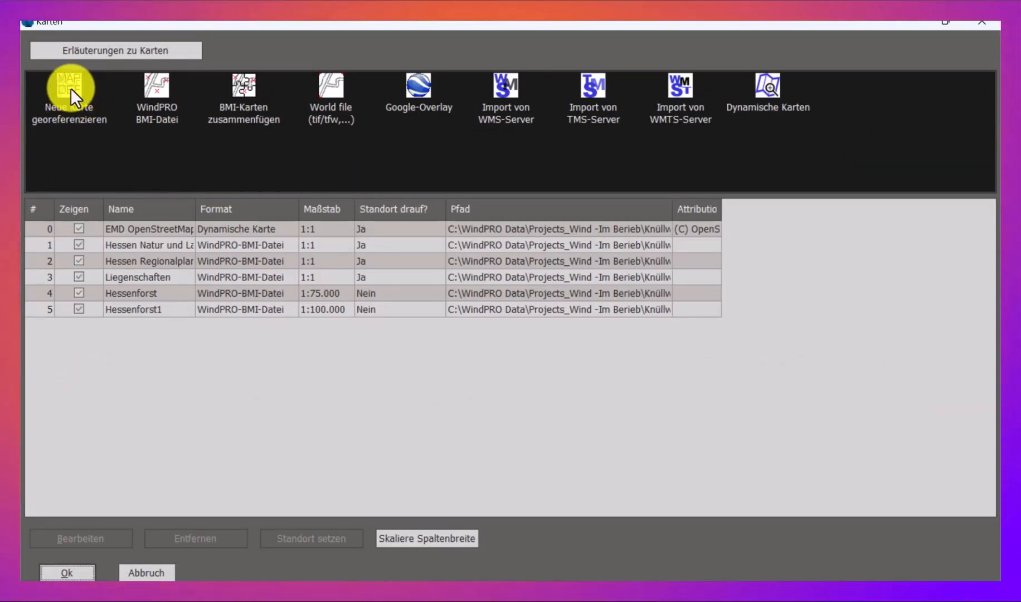
click(71, 95)
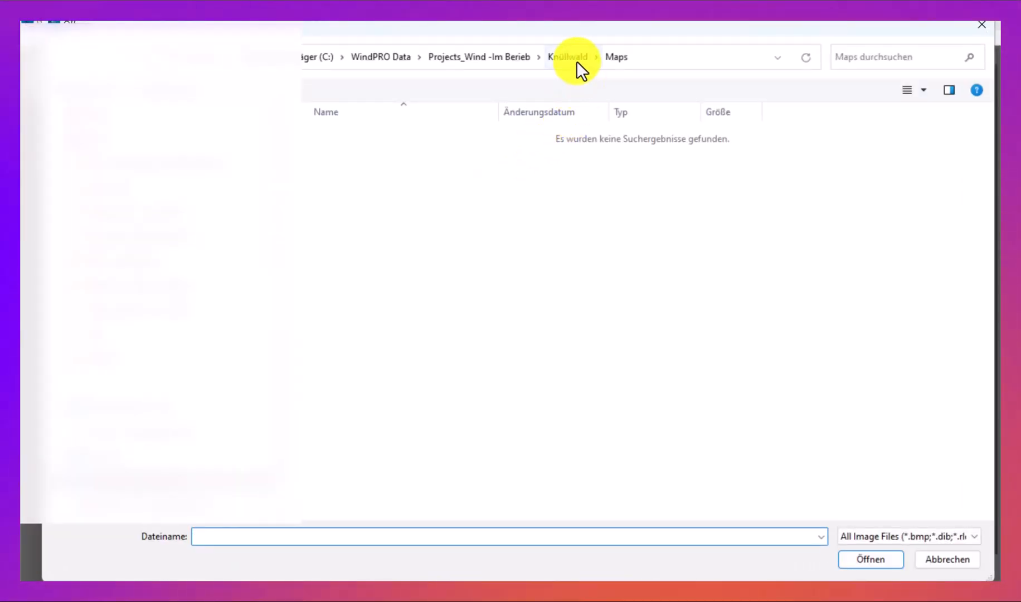
click(576, 61)
click(346, 136)
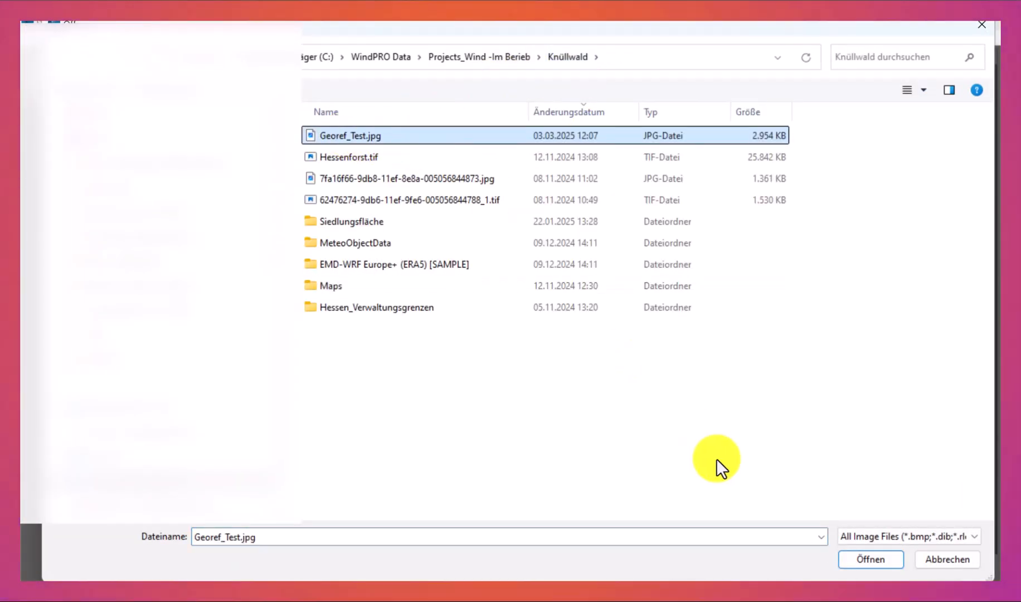
click(872, 559)
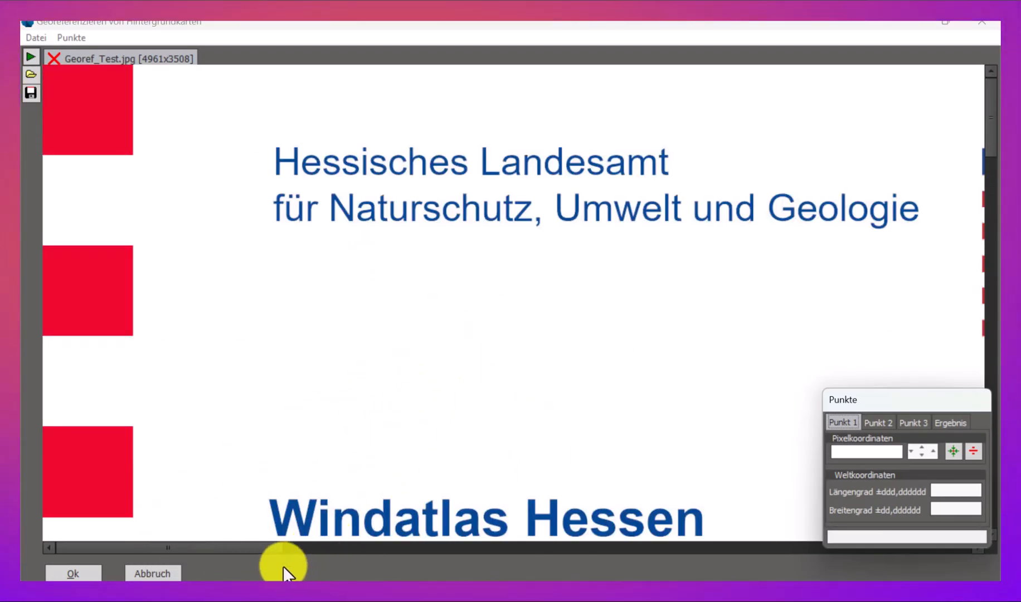
Place point 1 on the map frame's upper-left corner, using coordinate system UTM (north)-ETRS89, zone 32
drag(253, 545, 470, 526)
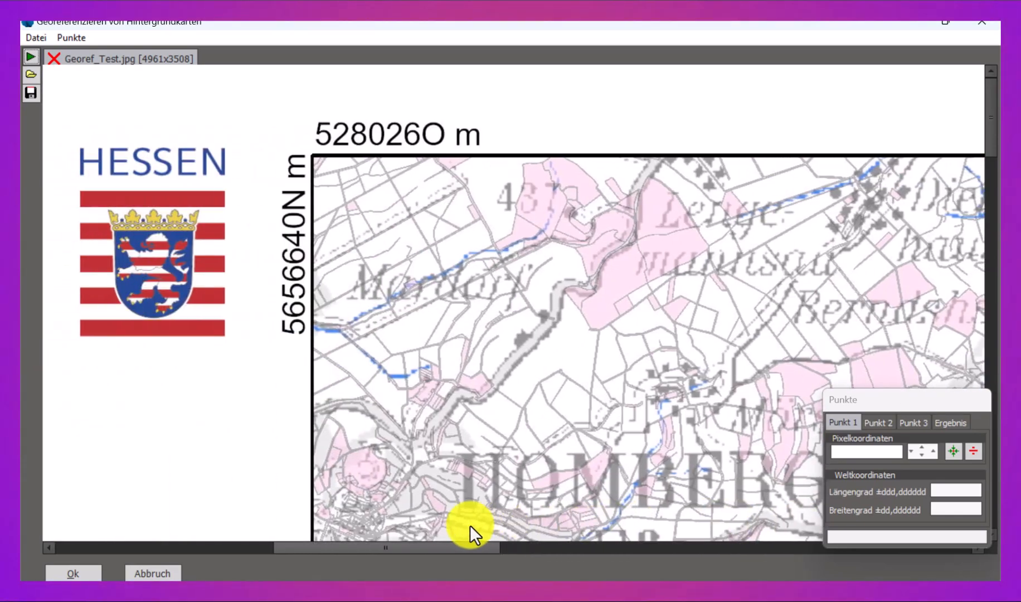
click(315, 157)
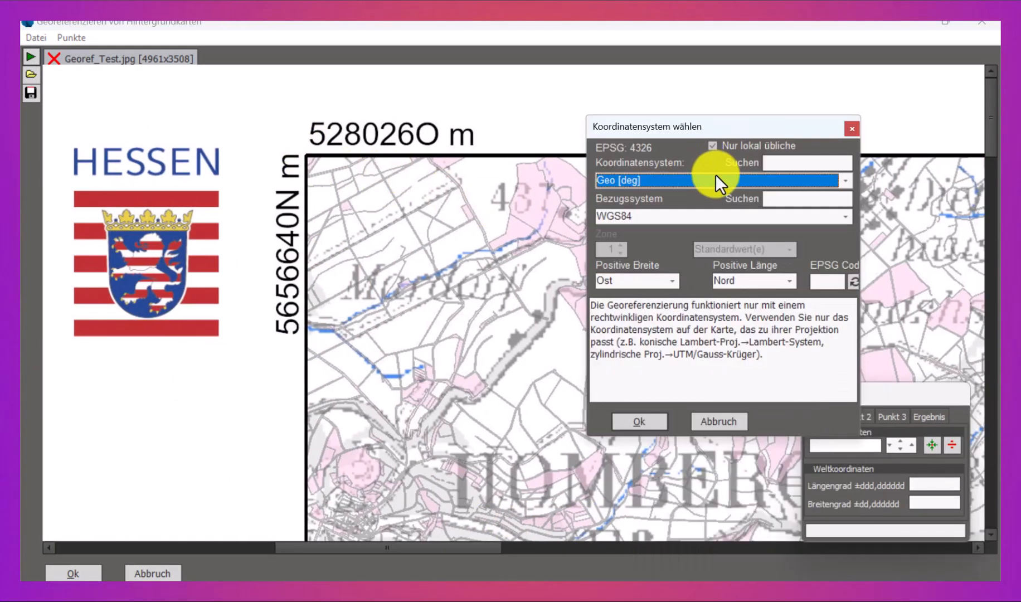
click(716, 177)
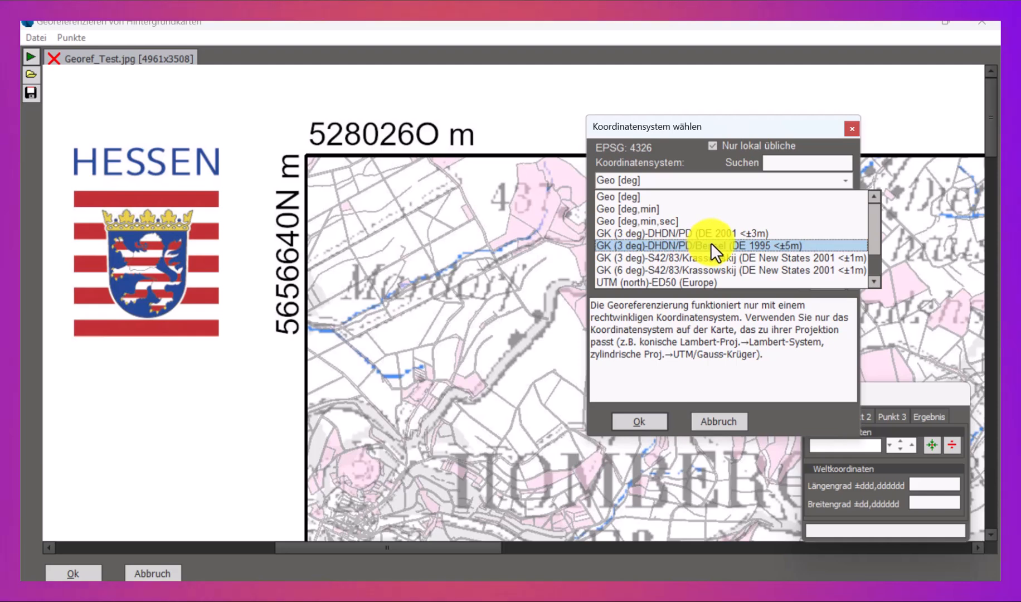
scroll(708, 245, down, 1)
click(671, 268)
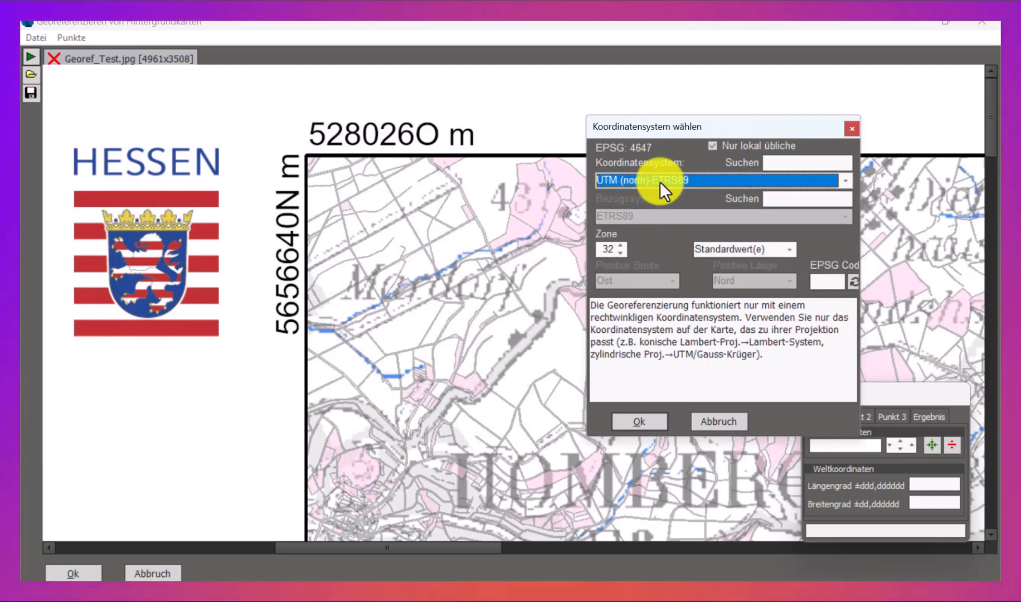
click(639, 426)
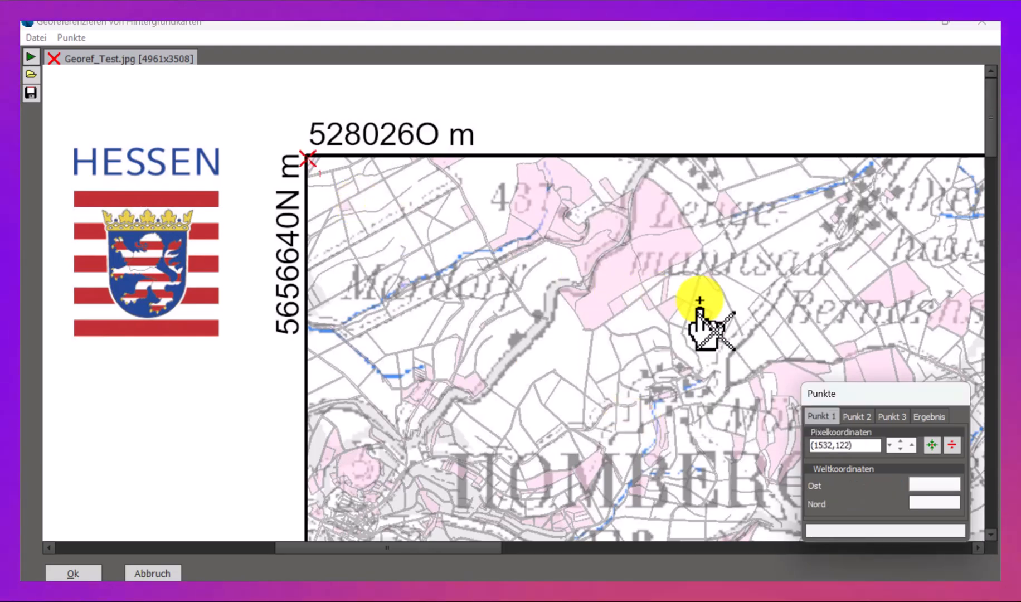
Set point 1's world coordinates to Ost 528.026 and Nord 5.656.640
drag(868, 397, 713, 310)
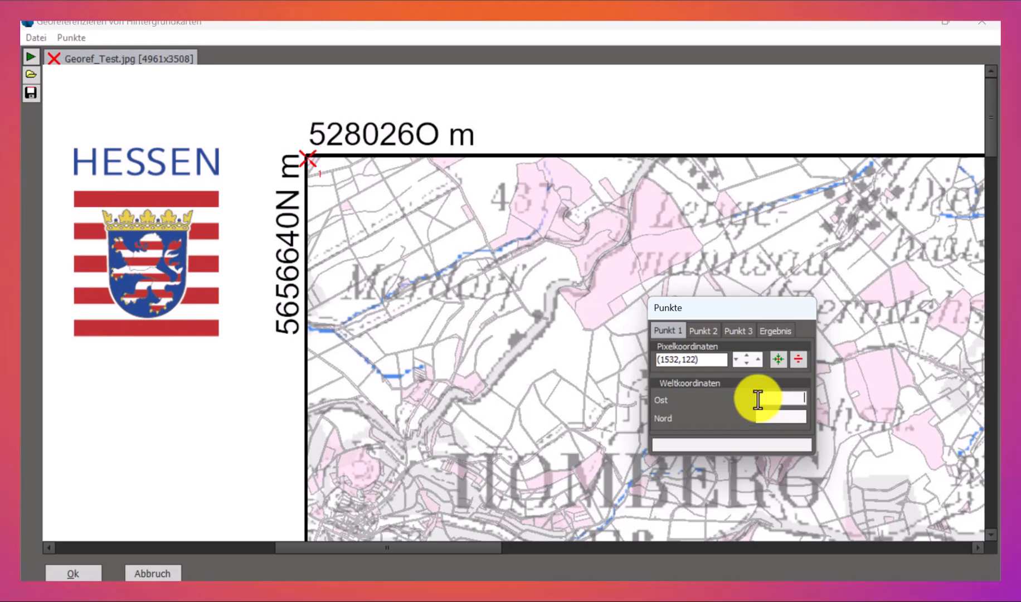
text(528.026)
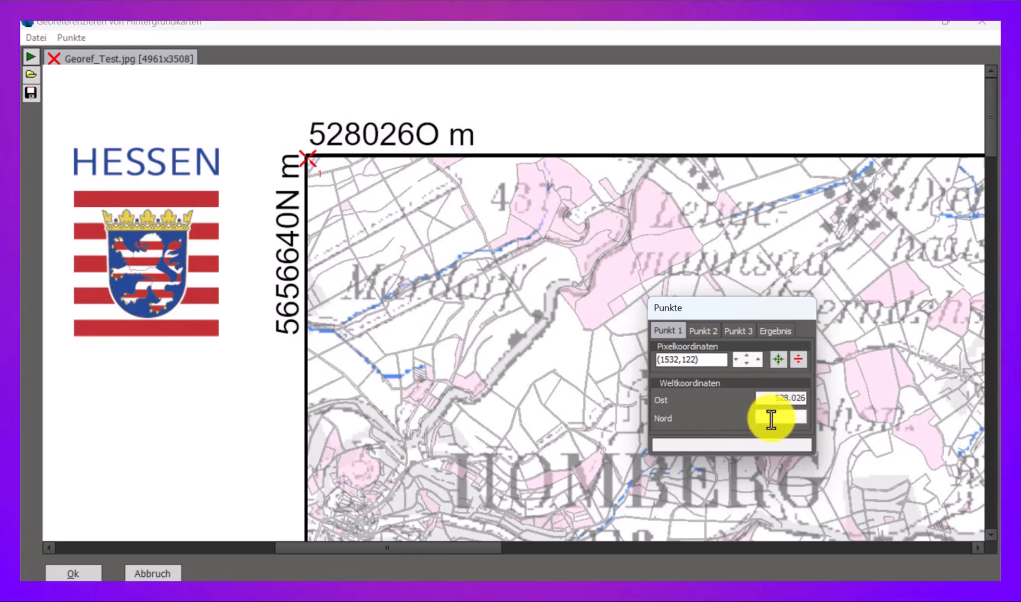
click(771, 419)
text(5656.640)
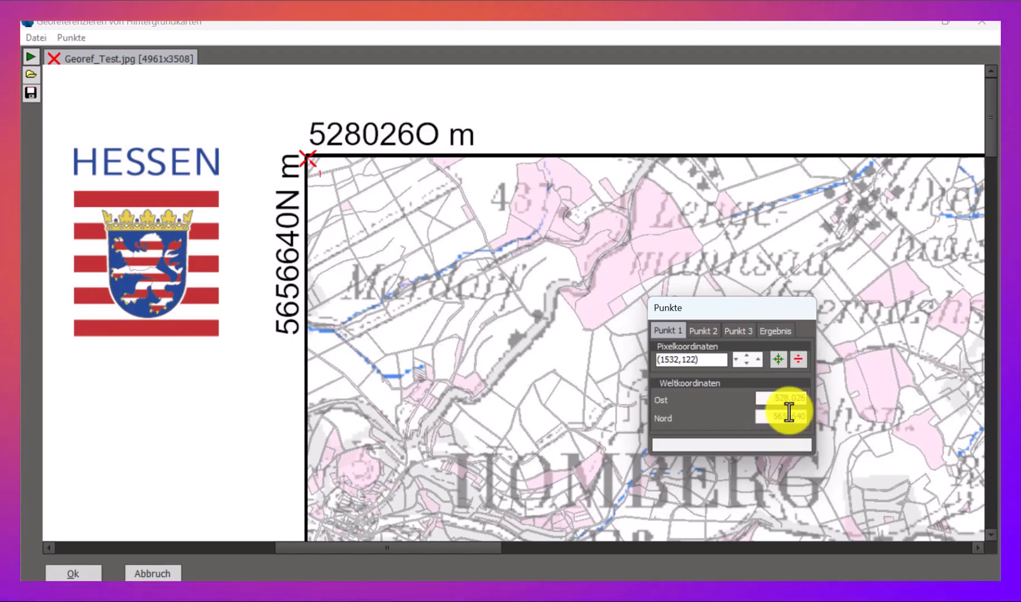
click(790, 399)
Place point 2 on the lower-right corner of the map frame
click(703, 330)
drag(990, 118, 991, 303)
drag(389, 548, 827, 548)
drag(991, 306, 990, 476)
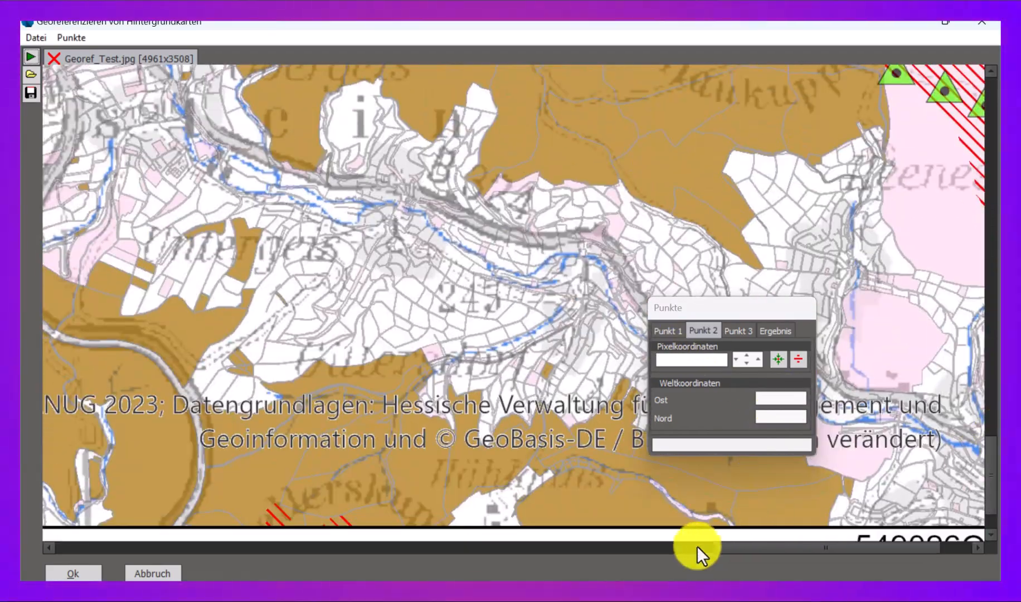
drag(732, 549, 752, 549)
click(943, 526)
Set point 2's world coordinates to Ost 549026 and Nord 5.635.865
drag(777, 305, 813, 237)
drag(991, 476, 990, 491)
click(819, 330)
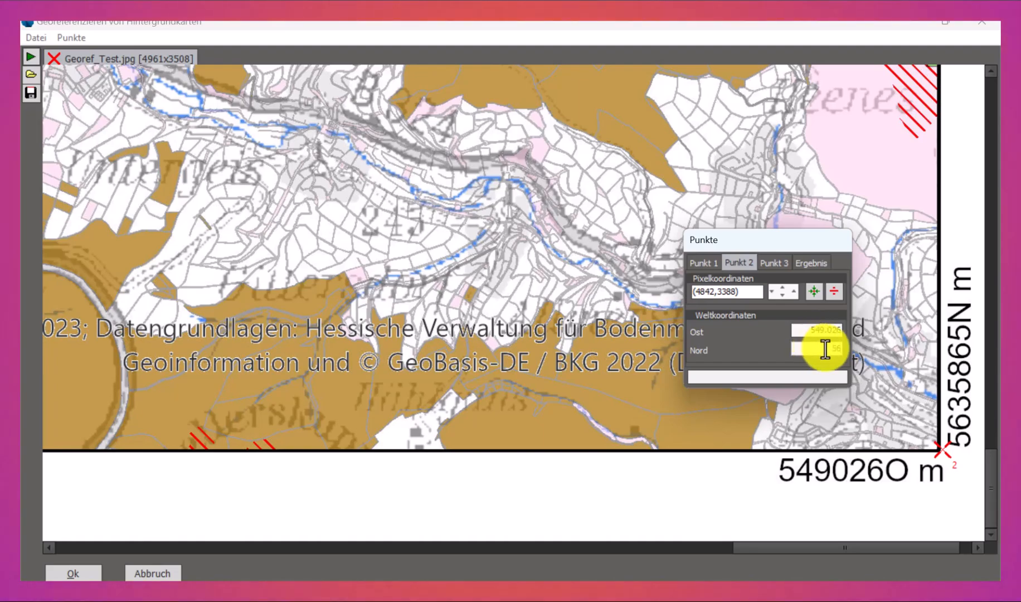
click(989, 484)
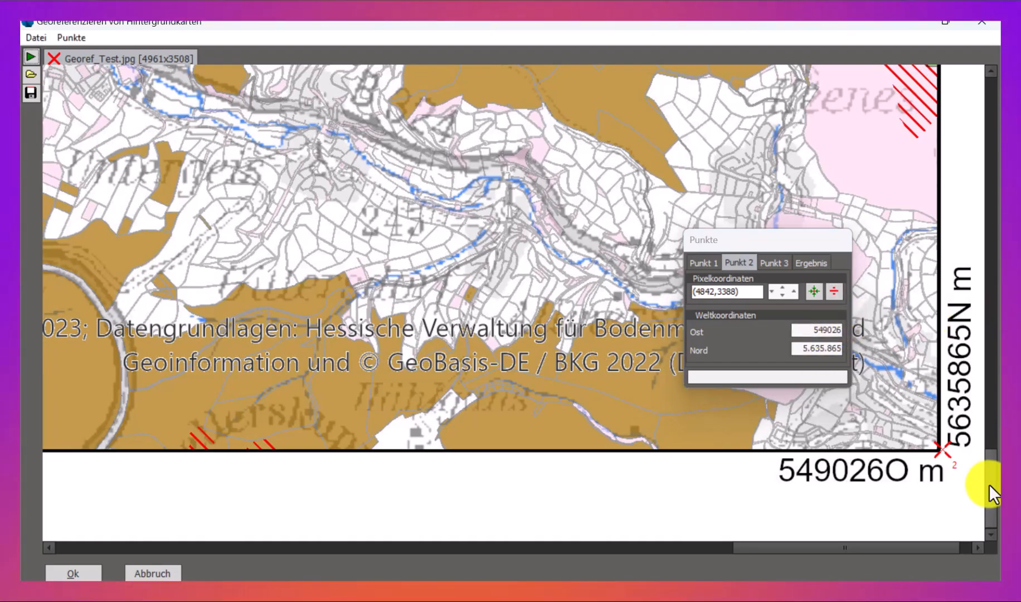
Place point 3 on the upper-right corner of the map frame
click(774, 263)
drag(991, 484, 991, 117)
click(939, 156)
Set point 3's world coordinates to Ost 549.026 and Nord 5656640, reading the northing from the upper-left corner label
click(832, 332)
text(549.026)
key(Tab)
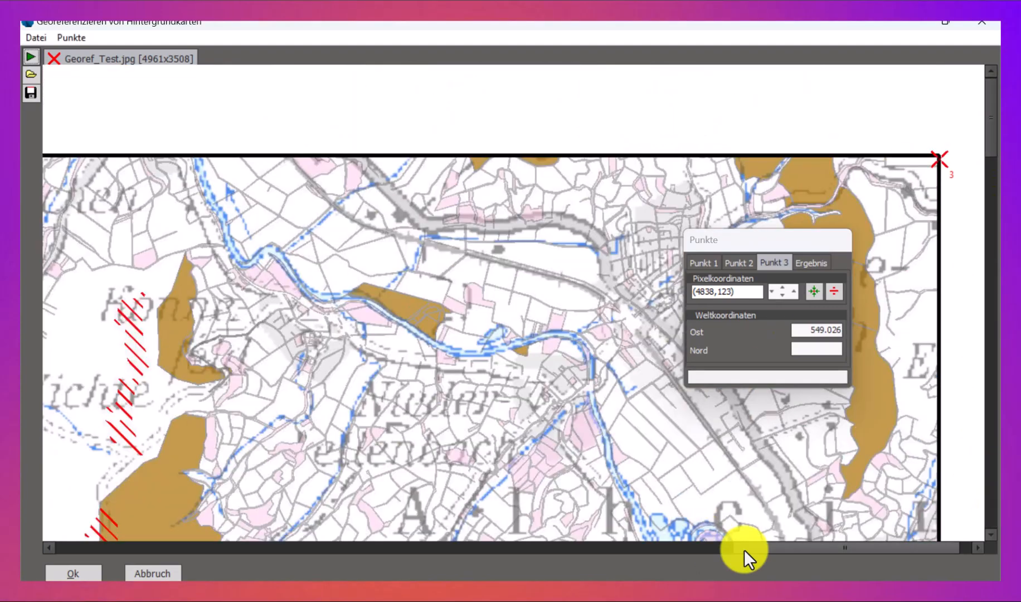
drag(744, 550, 286, 549)
click(824, 349)
text(56566)
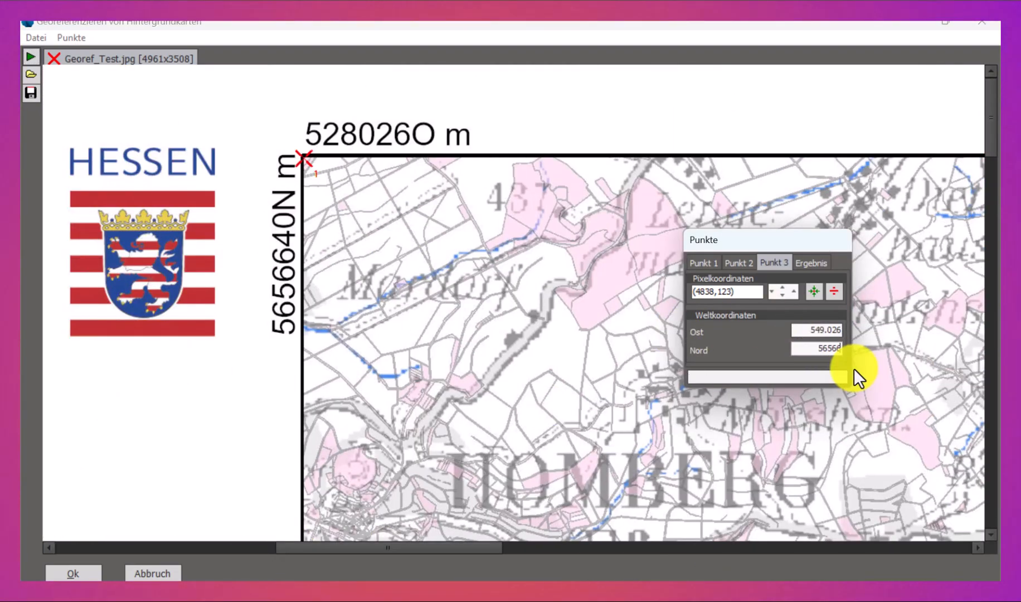
text(40)
Check the georeferencing result and nudge the upper-left corner's reference point to pixel coordinates (1533,123)
click(811, 265)
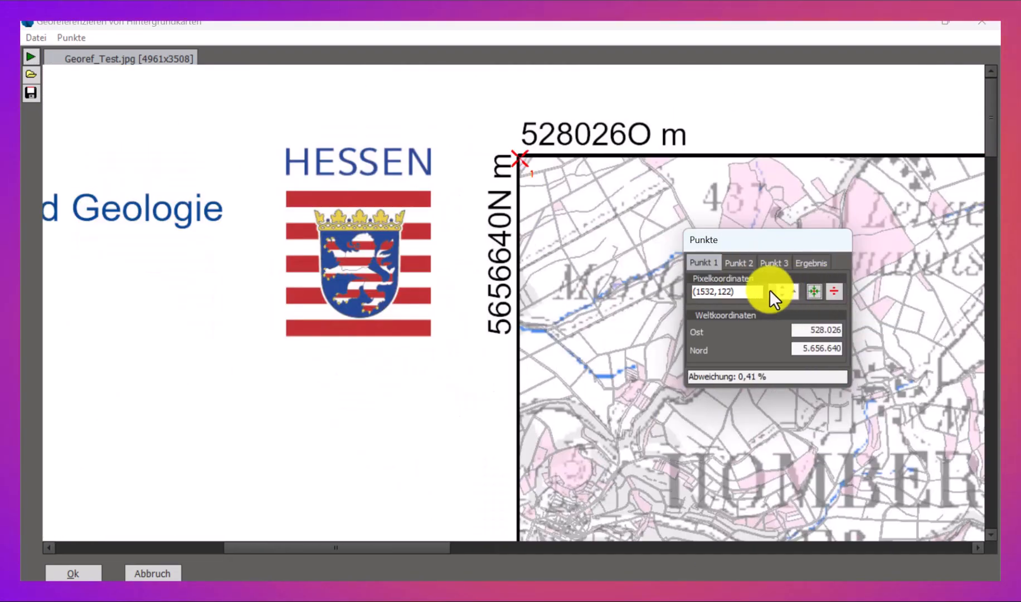
click(796, 292)
click(784, 295)
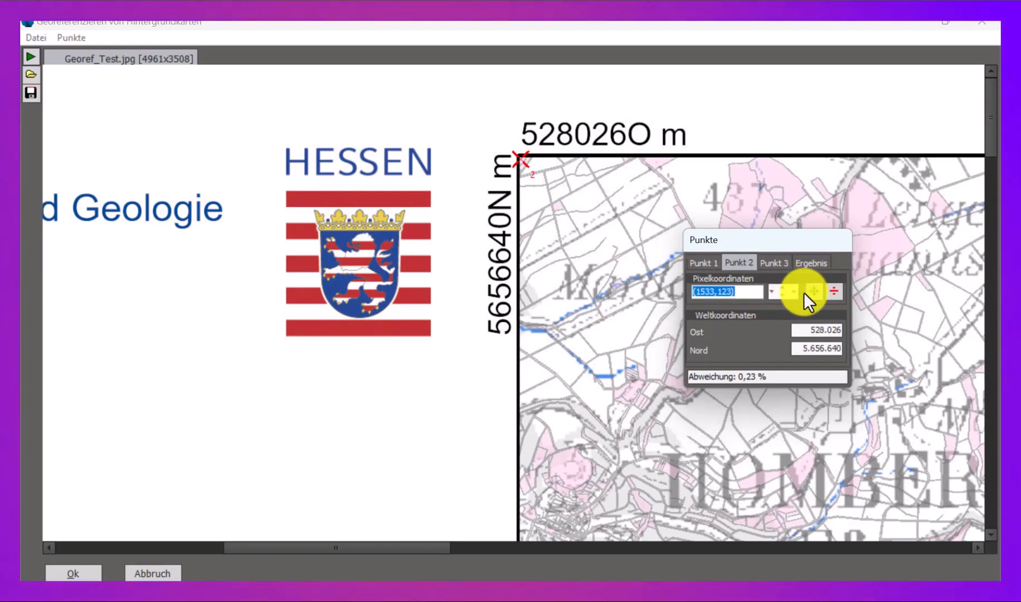
Nudge point 2's pixel position down and to the left to align it with the map frame's upper-left corner
click(813, 293)
click(784, 295)
click(771, 294)
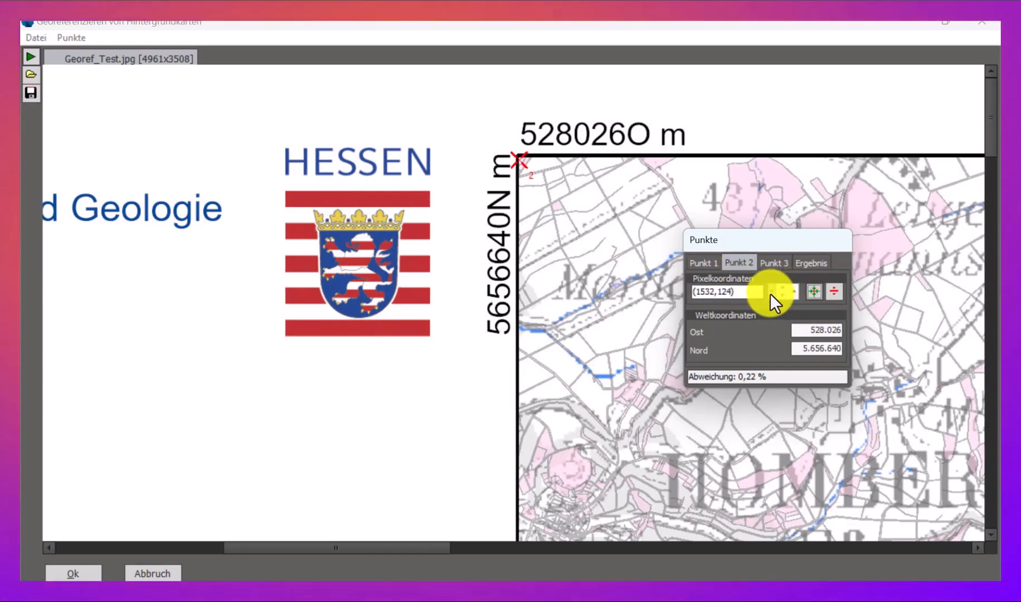
click(782, 296)
Nudge point 3's pixel position onto the map frame's upper-right corner and check the resulting accuracy
click(774, 263)
click(814, 292)
click(783, 294)
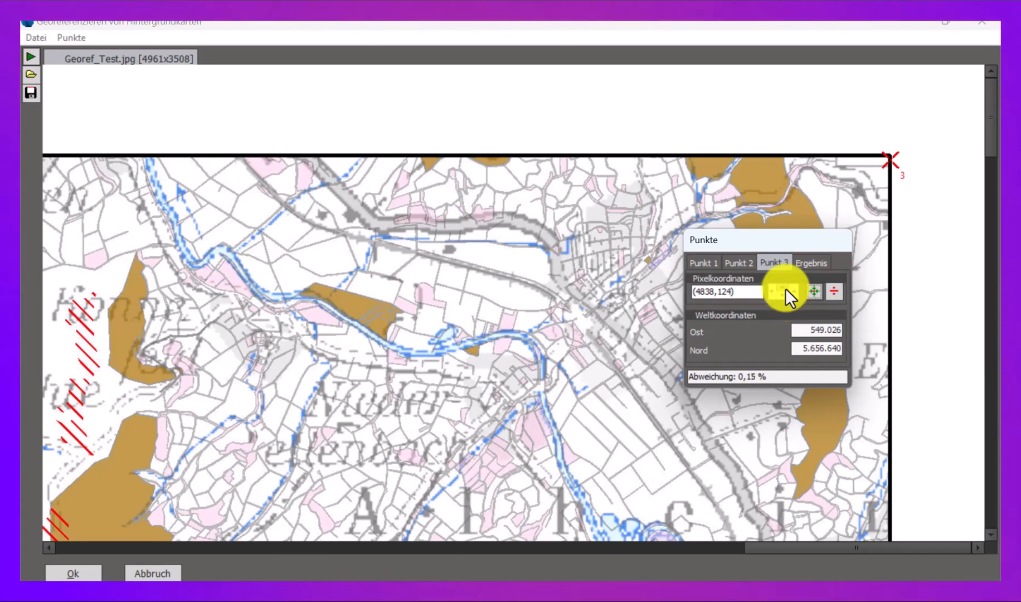
click(784, 289)
click(772, 291)
click(783, 288)
click(795, 292)
click(794, 292)
click(794, 293)
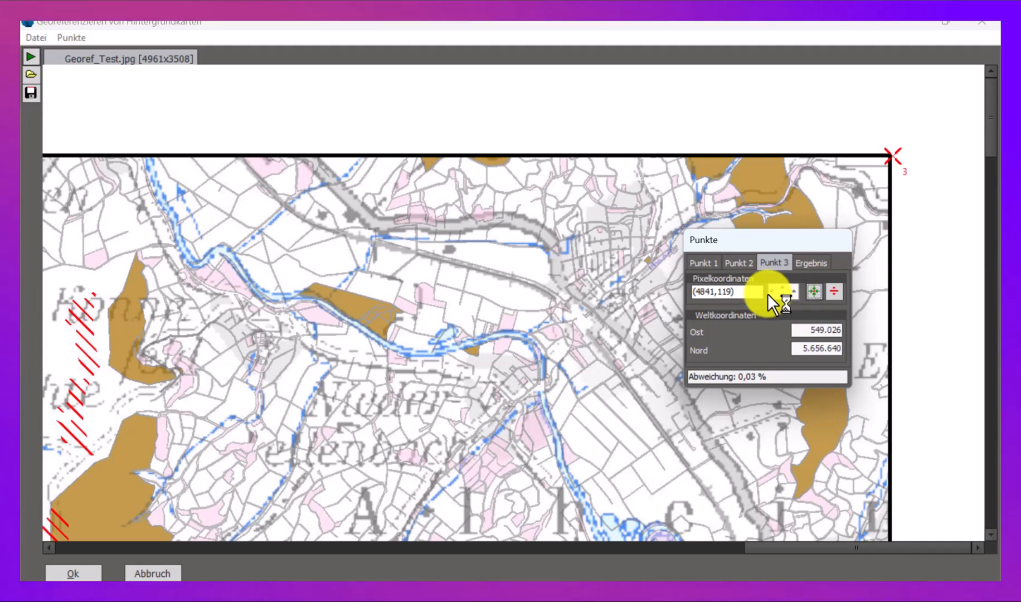
click(771, 292)
click(812, 264)
click(720, 291)
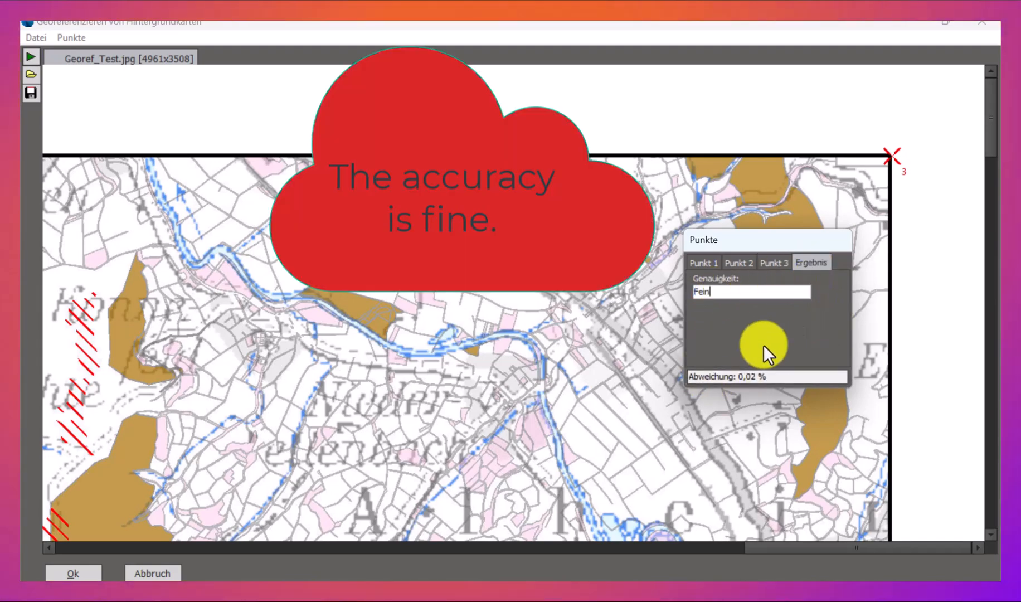
Accept the georeferencing and save the map as a WindPRO BMI file named Geo_test in the Maps folder
click(81, 574)
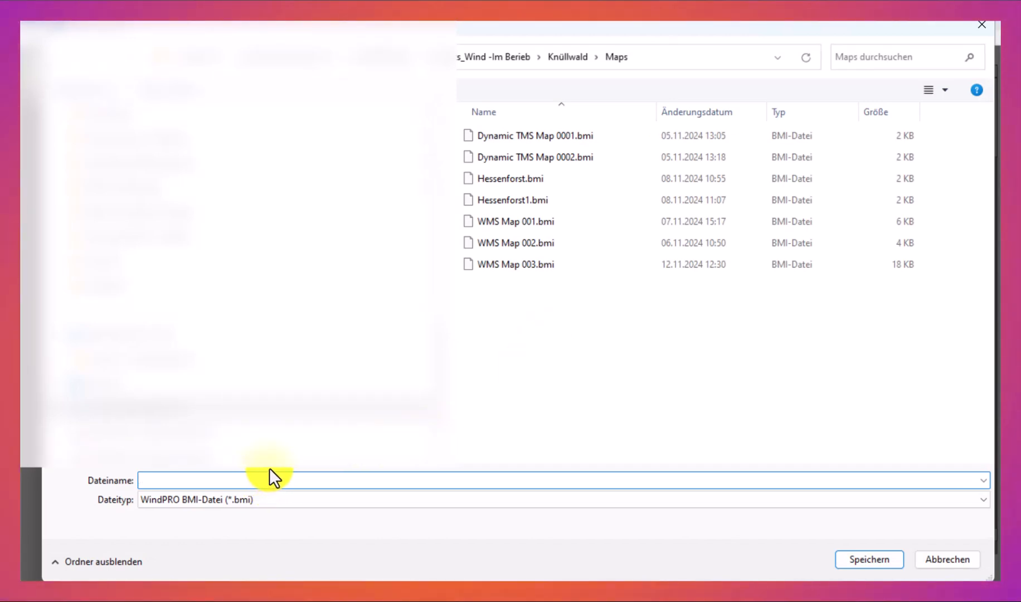
text(g)
key(BackSpace)
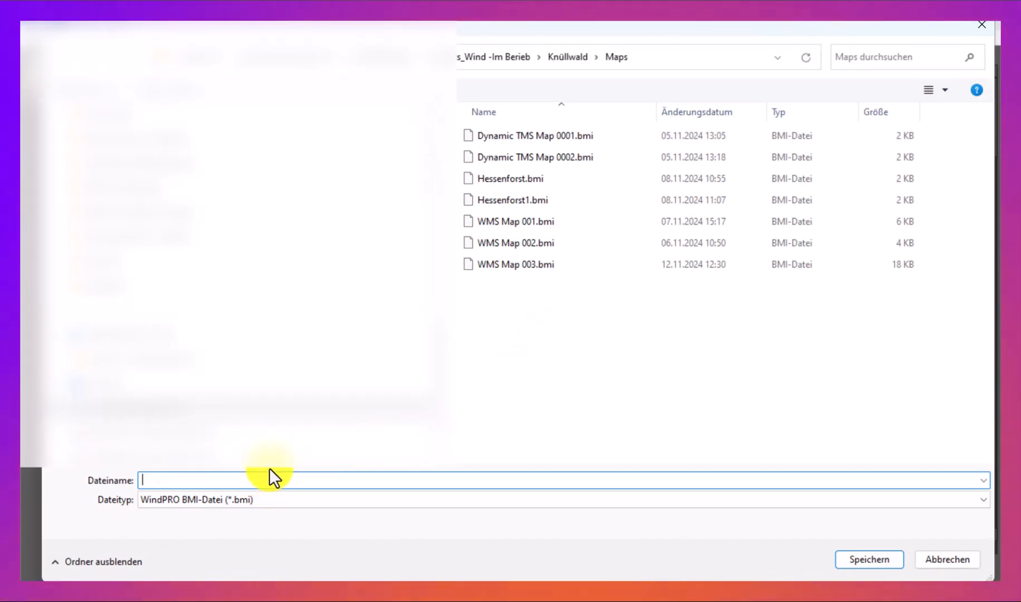
text(Geo)
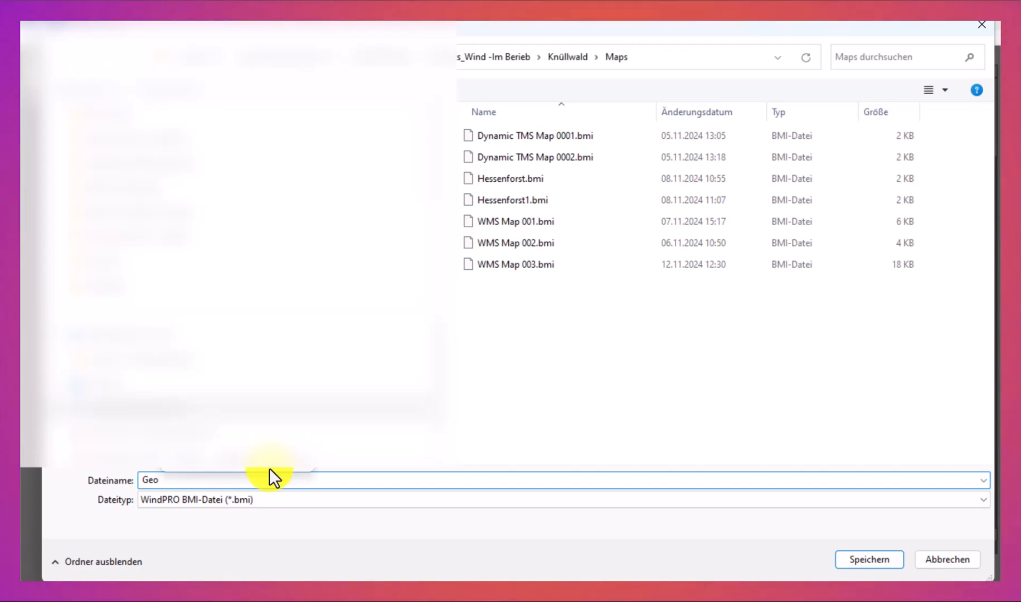
text(_test)
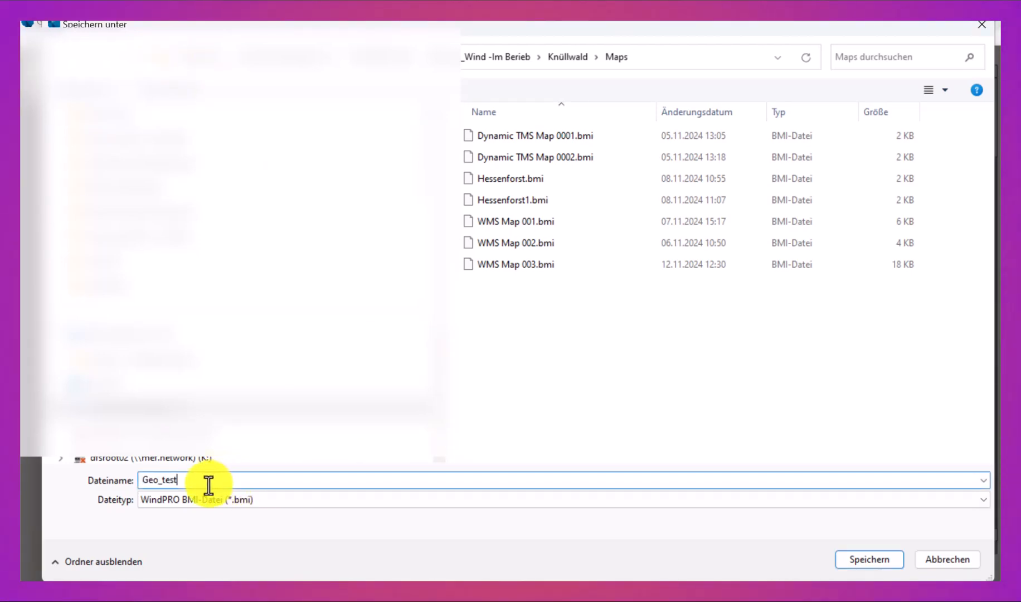
click(873, 558)
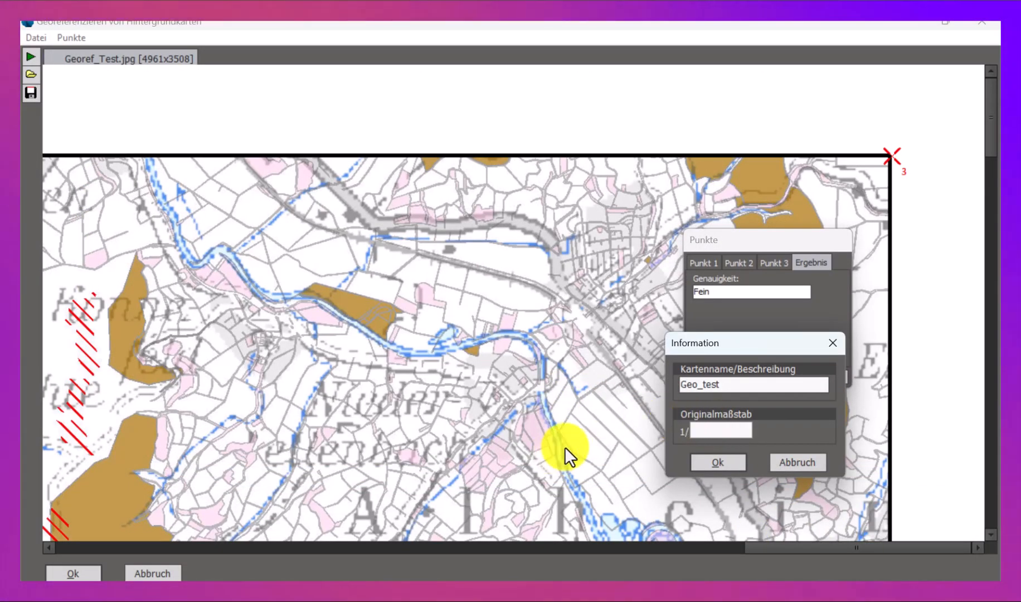
Set the map's original scale to 1:75.000, keep the name Geo_test, and confirm the background map list
text(75)
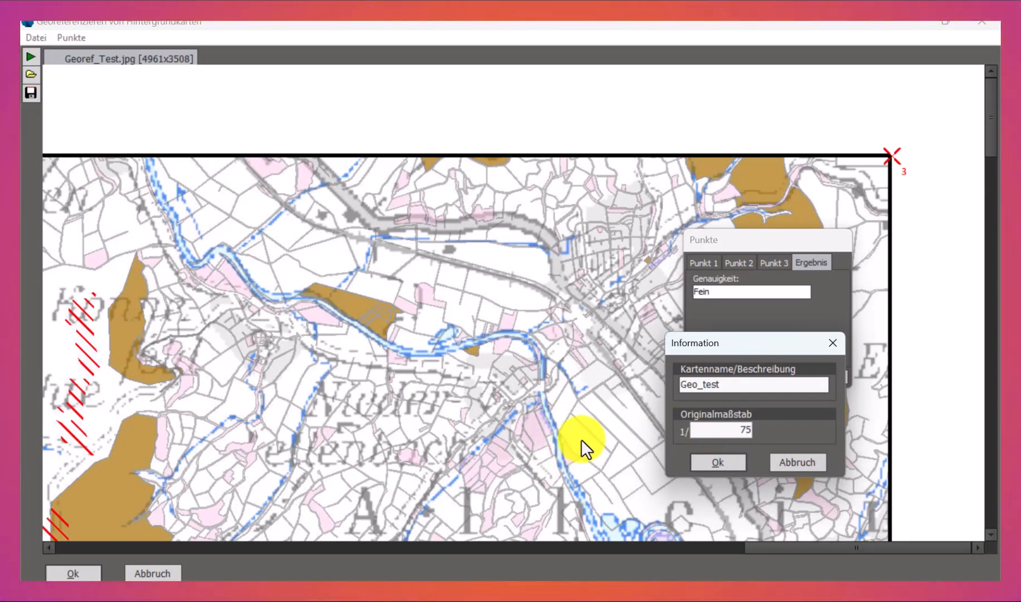
text(0000)
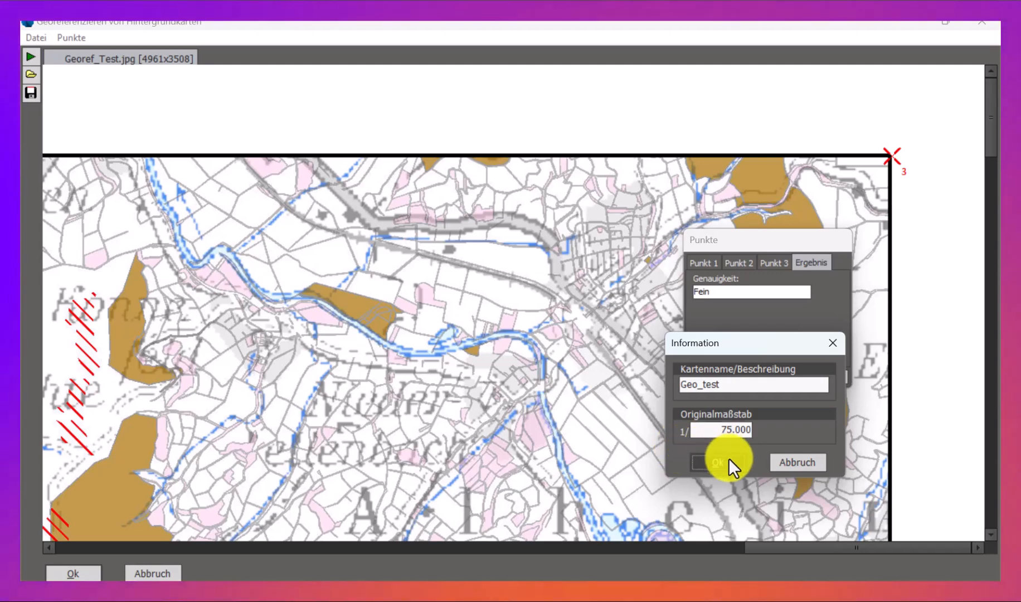
click(718, 462)
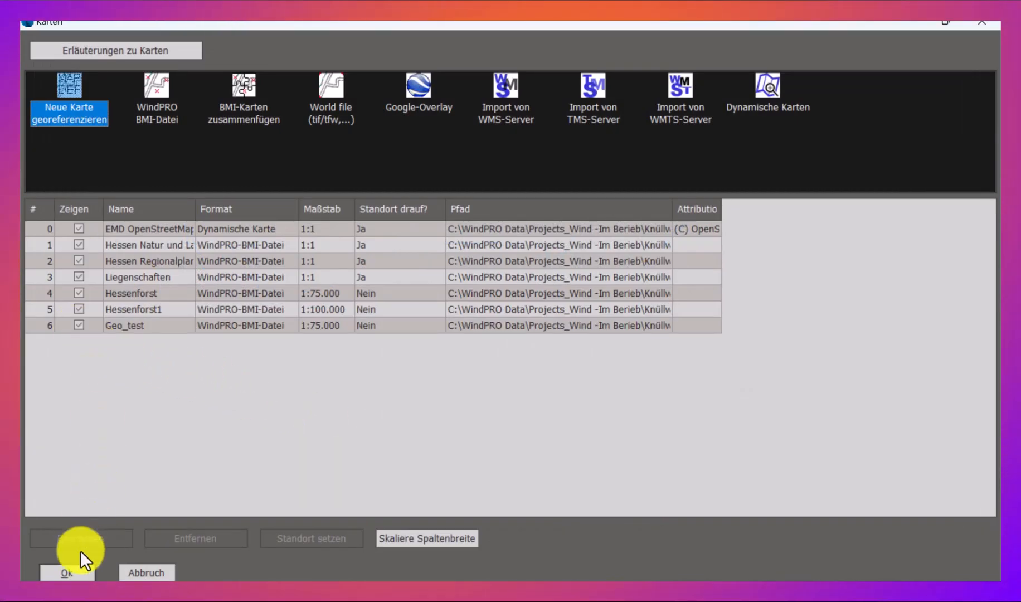
click(78, 572)
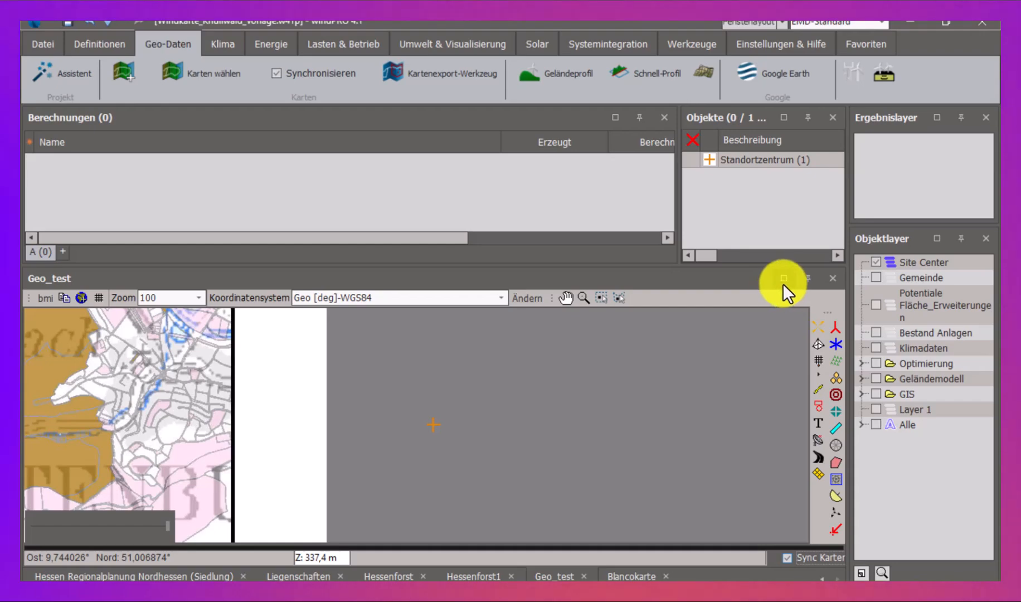
Maximize the Geo_test map window and examine the overall map extent and the wind turbine sites near Hainrode
click(783, 282)
scroll(634, 405, down, 2)
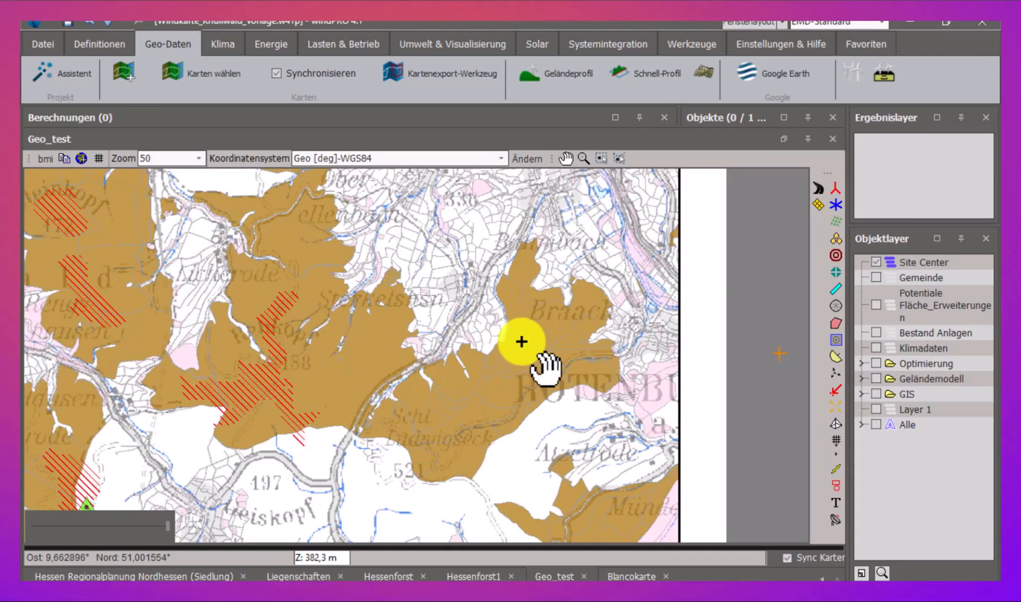
scroll(521, 341, down, 2)
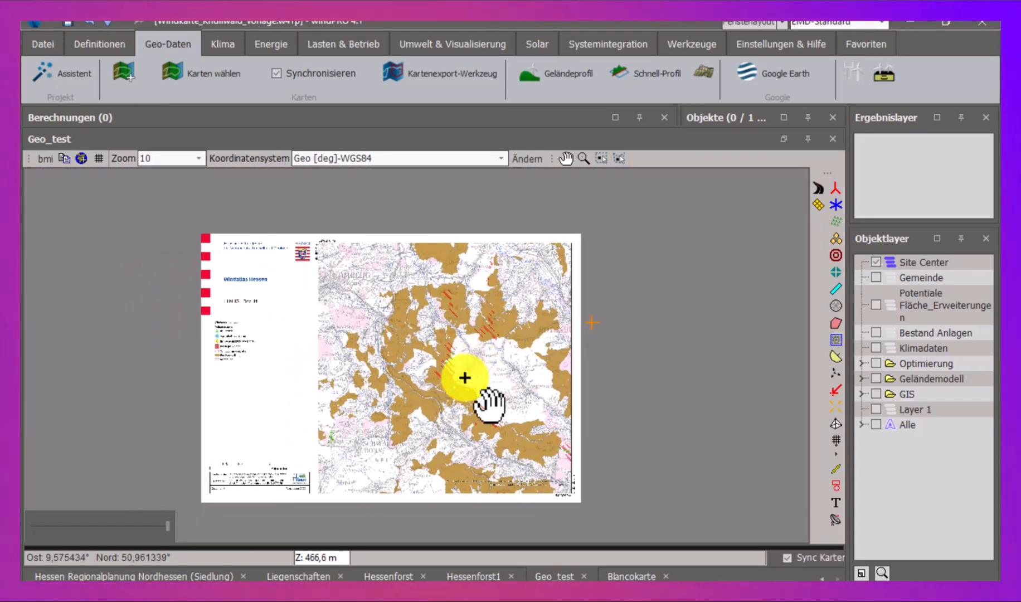
scroll(465, 378, up, 2)
drag(317, 336, 387, 361)
scroll(468, 370, up, 1)
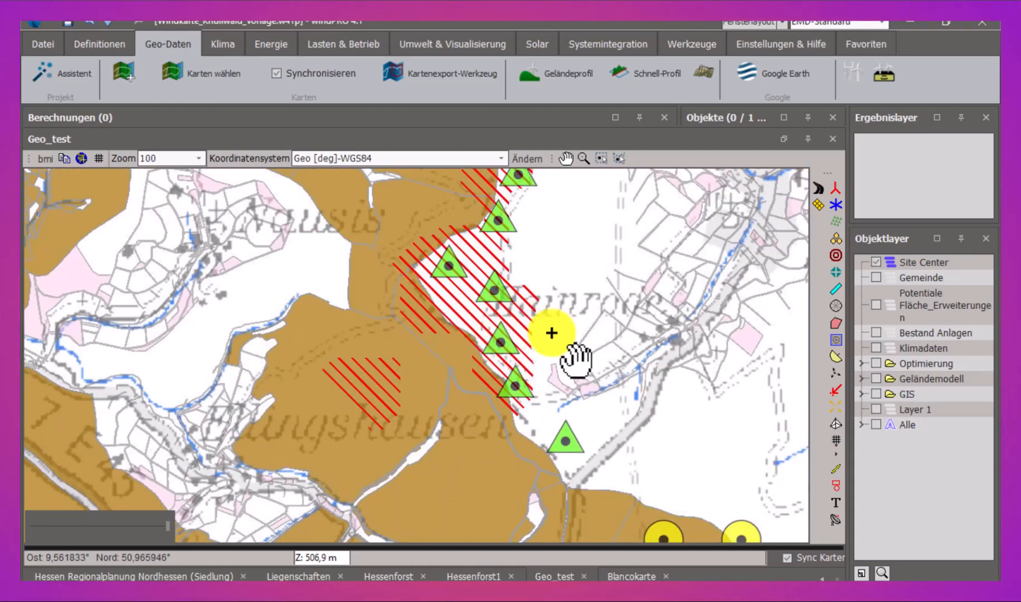
scroll(577, 359, down, 1)
drag(547, 429, 491, 364)
Examine the Geo_test legend for turbine status and land ownership and compare it with the wind priority areas on the map
scroll(482, 362, down, 1)
scroll(353, 286, up, 1)
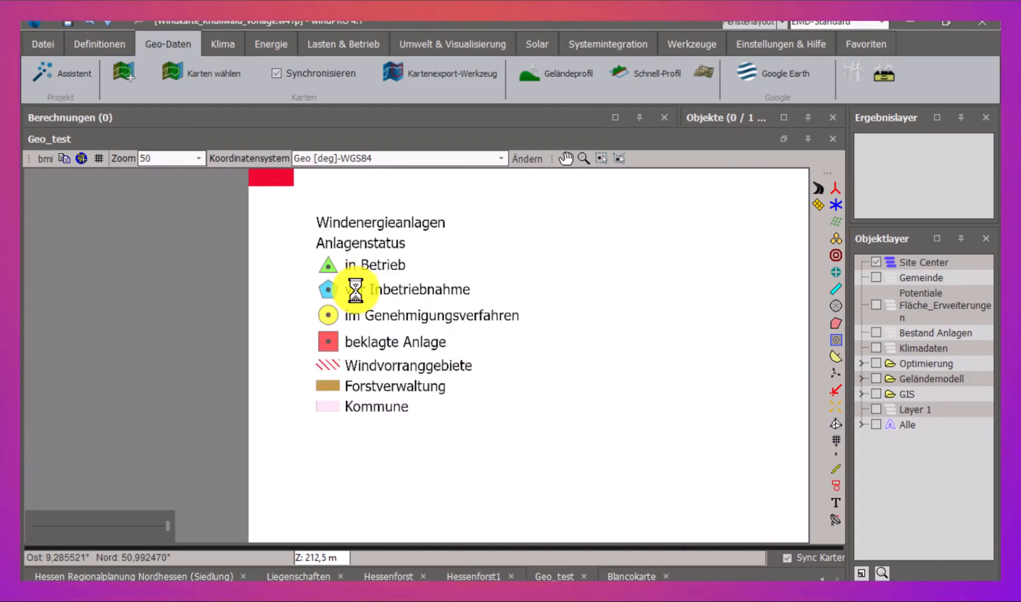
scroll(364, 376, up, 1)
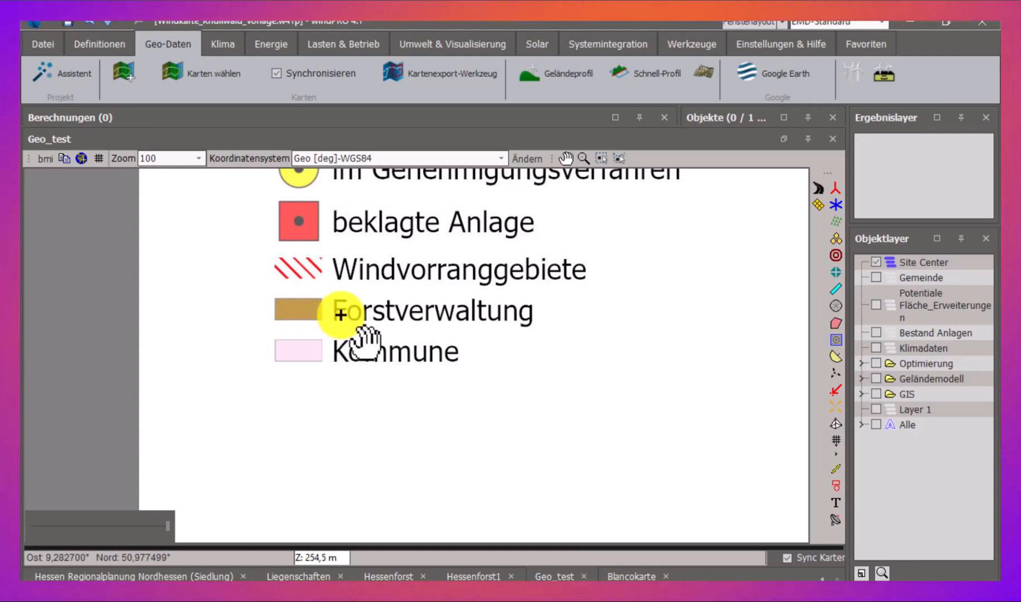
scroll(485, 332, down, 3)
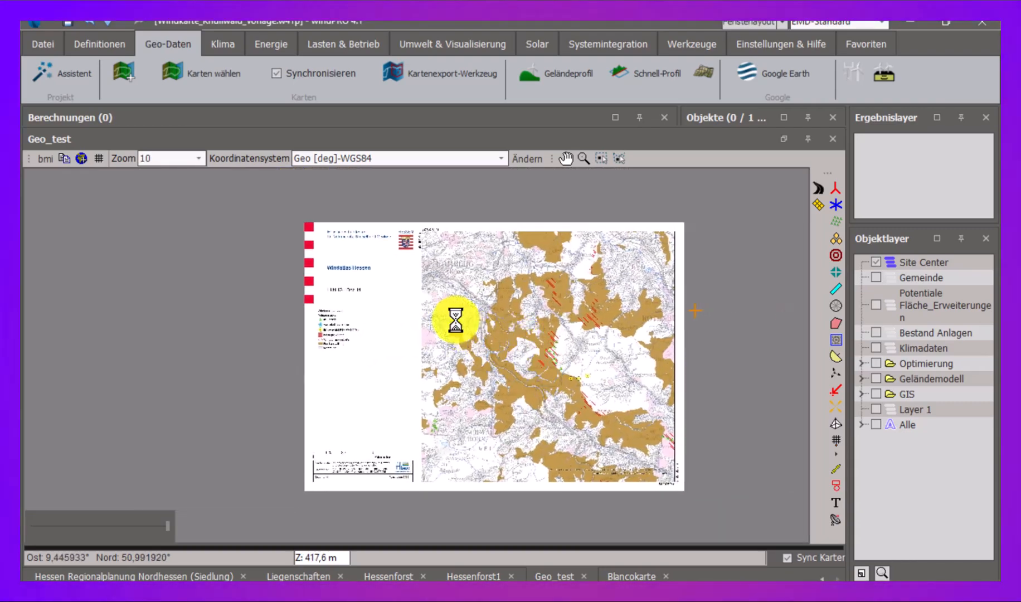
scroll(456, 320, up, 2)
mouse_move(385, 252)
mouse_down()
mouse_move(650, 364)
mouse_move(736, 297)
mouse_move(738, 276)
mouse_move(454, 346)
mouse_move(276, 237)
mouse_move(278, 322)
mouse_move(266, 363)
mouse_move(430, 365)
mouse_up()
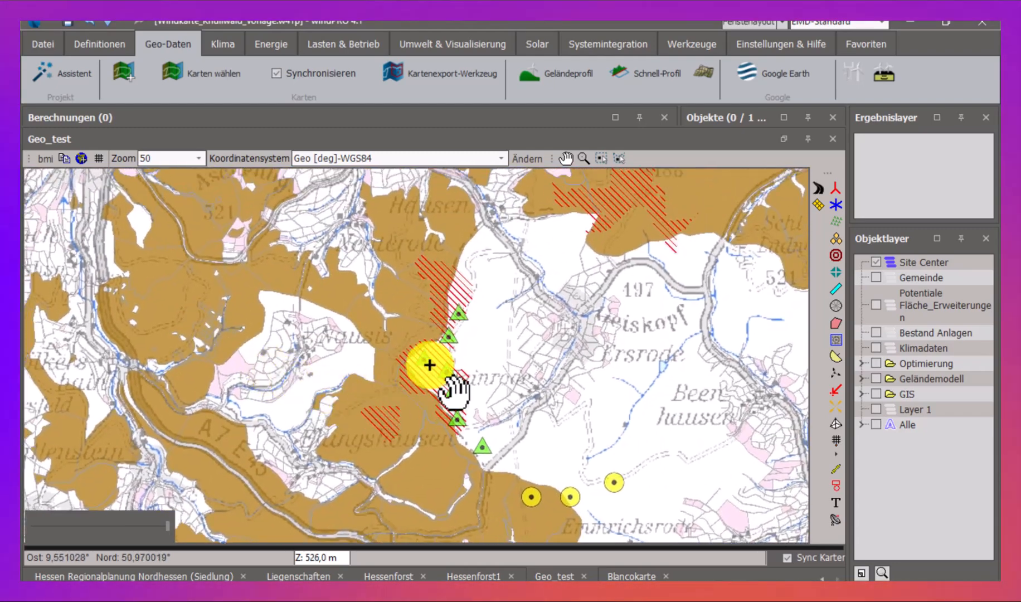
scroll(429, 365, up, 1)
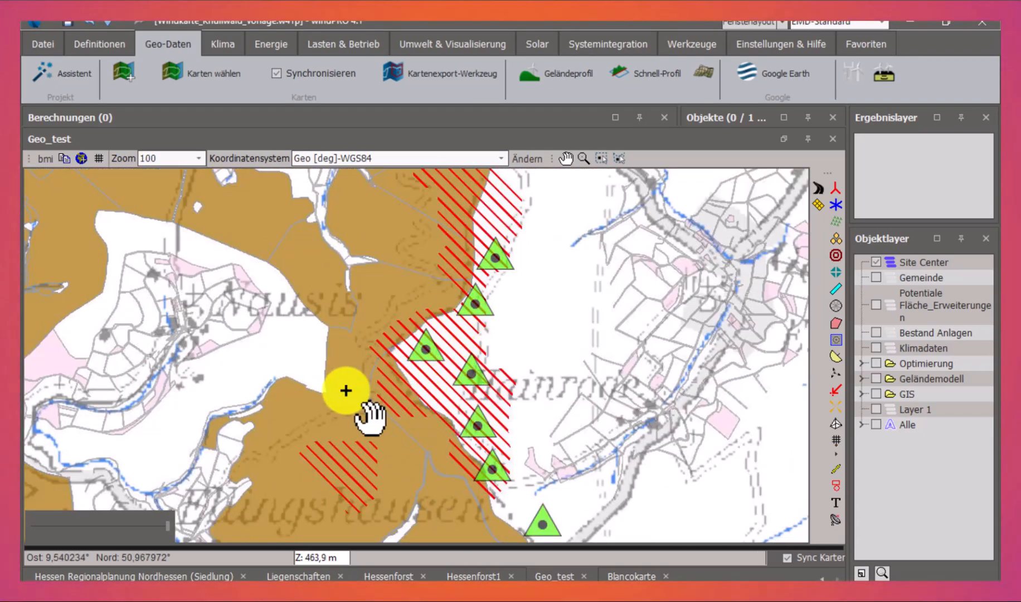
drag(273, 391, 501, 346)
scroll(446, 365, down, 2)
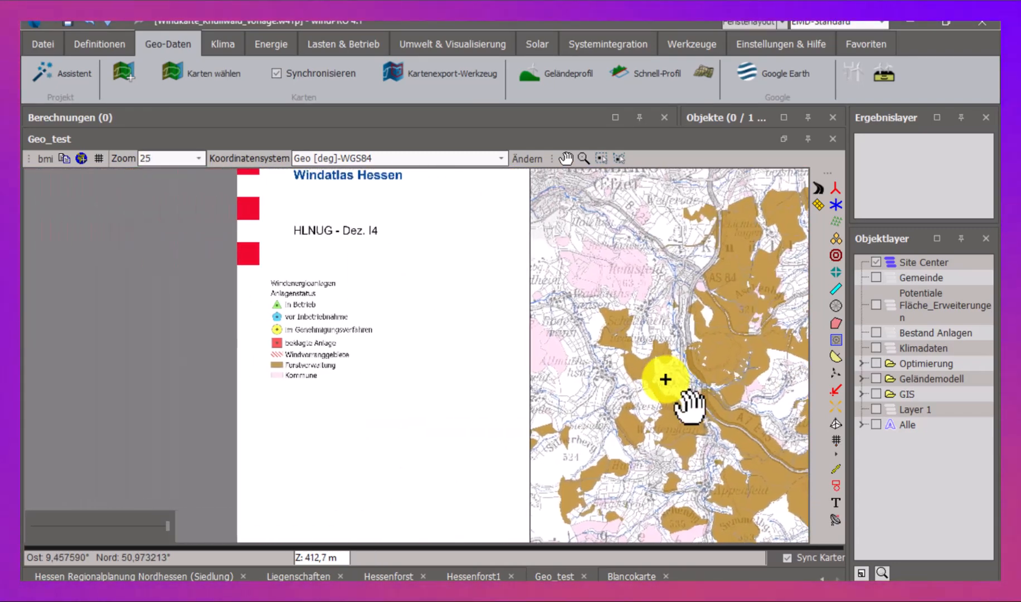